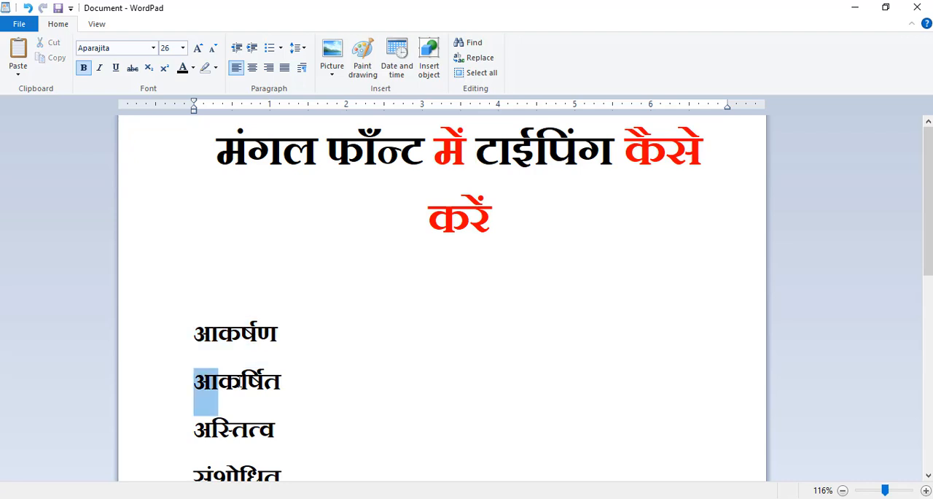
- Highlight parts of the listed Hindi words to examine their conjunct letters
{"action": "left_click_drag", "start_coordinate": [211, 430], "coordinate": [277, 433]}
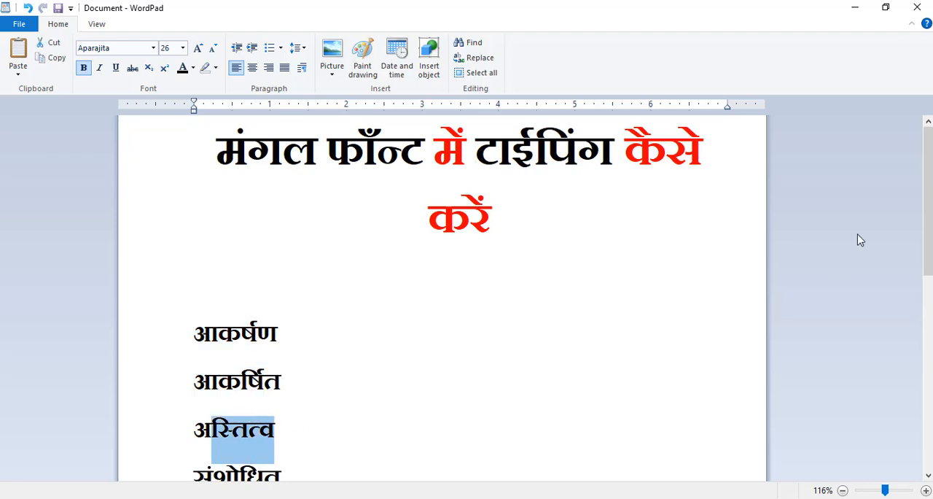
{"action": "scroll", "coordinate": [912, 277], "scroll_direction": "down", "scroll_amount": 3}
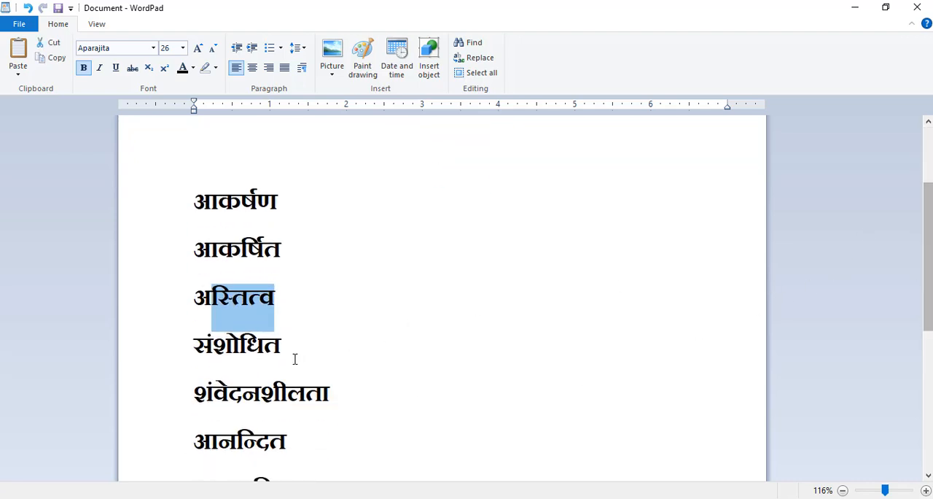
{"action": "left_click_drag", "start_coordinate": [194, 397], "coordinate": [341, 400]}
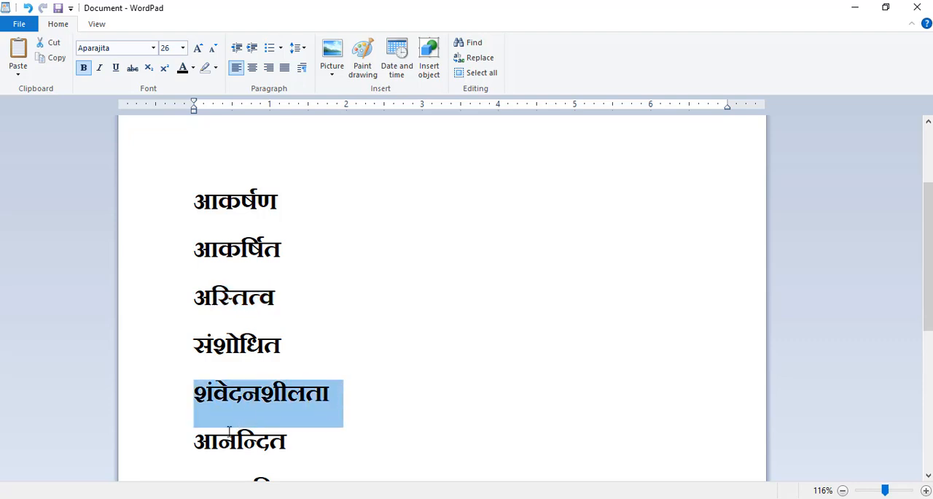
{"action": "left_click_drag", "start_coordinate": [218, 440], "coordinate": [286, 447]}
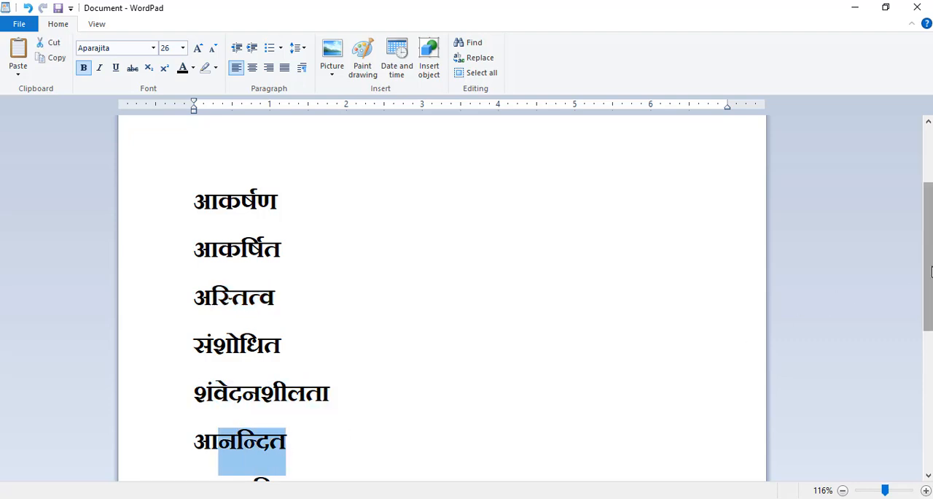
{"action": "left_click_drag", "start_coordinate": [929, 268], "coordinate": [931, 217]}
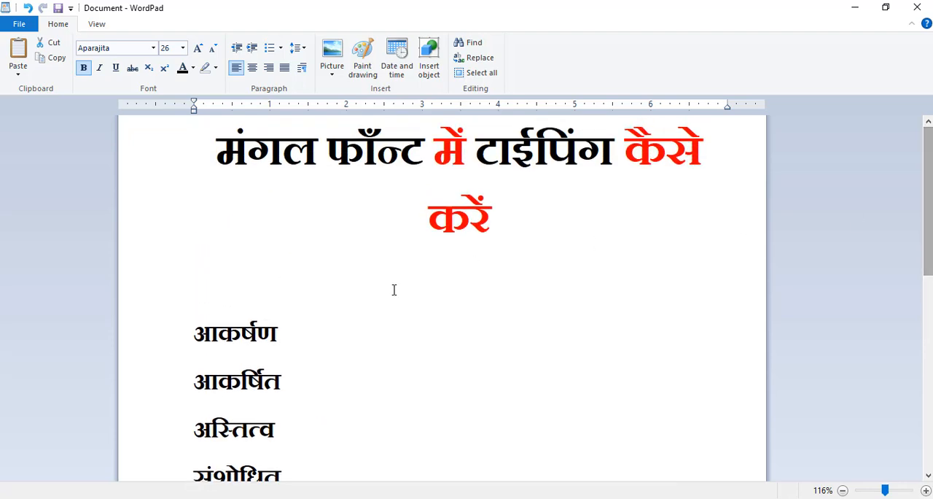
- Type the word आकर्षण after the first word in the list
{"action": "left_click", "coordinate": [292, 331]}
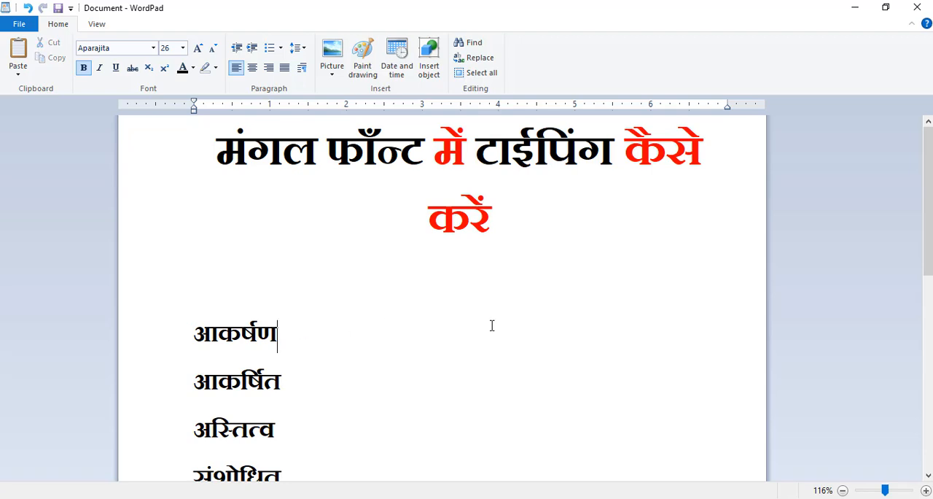
{"action": "left_click_drag", "start_coordinate": [929, 219], "coordinate": [928, 223]}
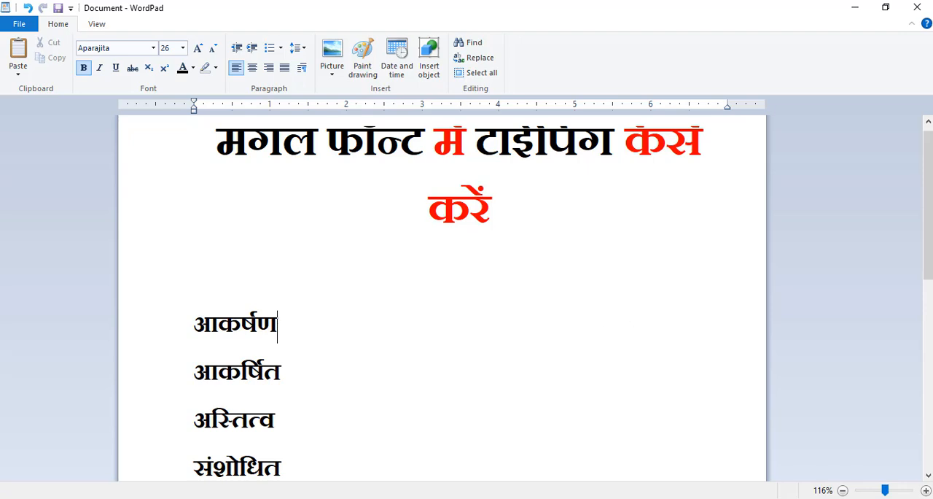
{"action": "left_click_drag", "start_coordinate": [929, 243], "coordinate": [930, 263]}
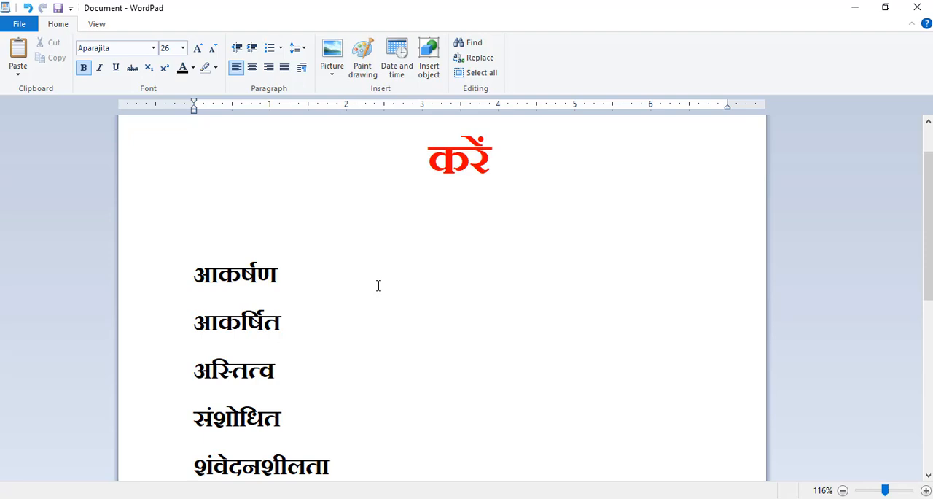
{"action": "type", "text": "आक"}
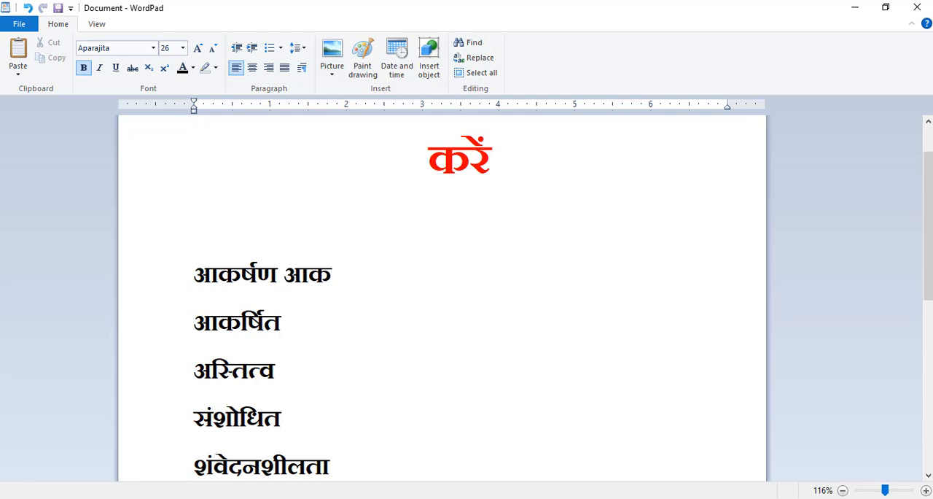
{"action": "type", "text": "स"}
{"action": "key", "text": "BackSpace"}
{"action": "type", "text": "र्ष"}
{"action": "type", "text": "ण"}
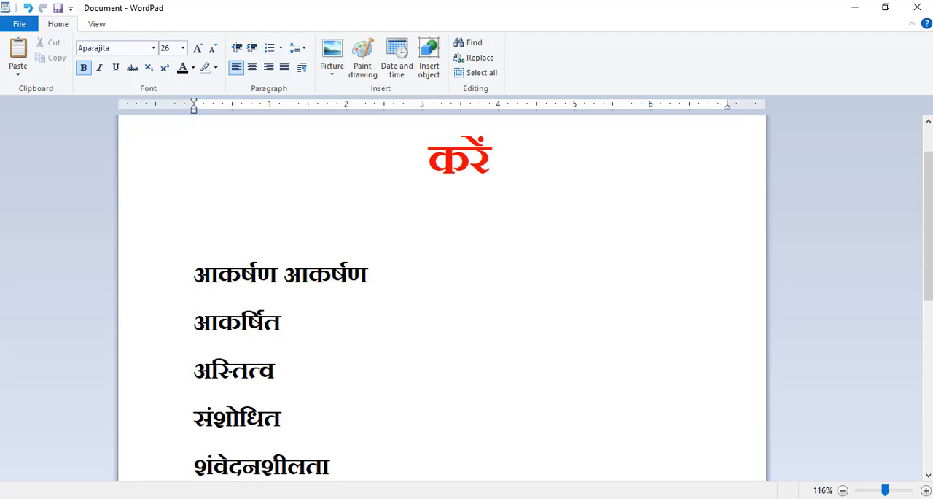
{"action": "type", "text": " आक"}
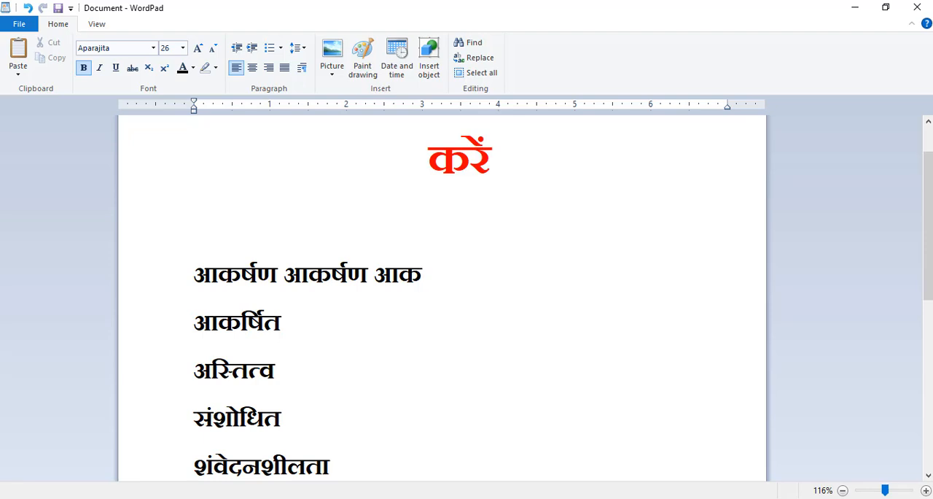
{"action": "type", "text": "र्"}
- Add a third आकर्षण to the same line, separated by a space
{"action": "type", "text": "स"}
{"action": "key", "text": "BackSpace"}
{"action": "type", "text": "षण"}
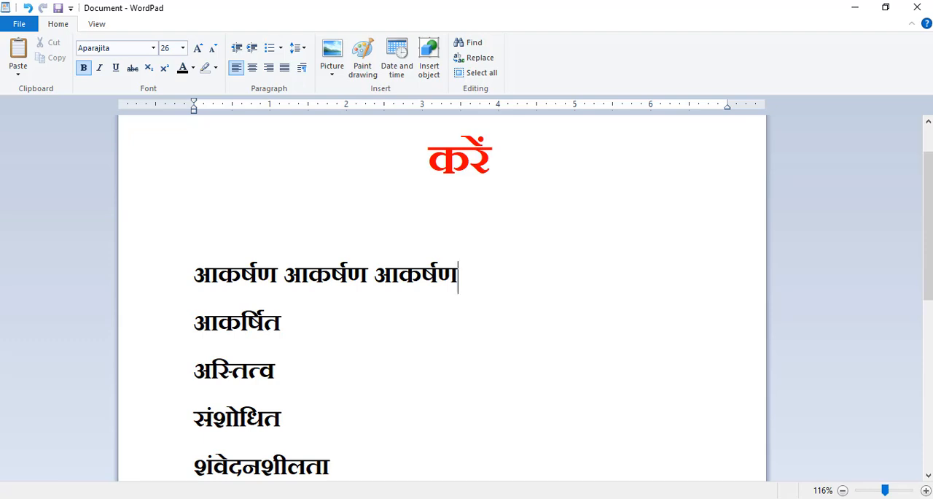
- Type the word आकर्षित after आकर्षित on the second line
{"action": "left_click", "coordinate": [337, 327]}
{"action": "type", "text": "आकर"}
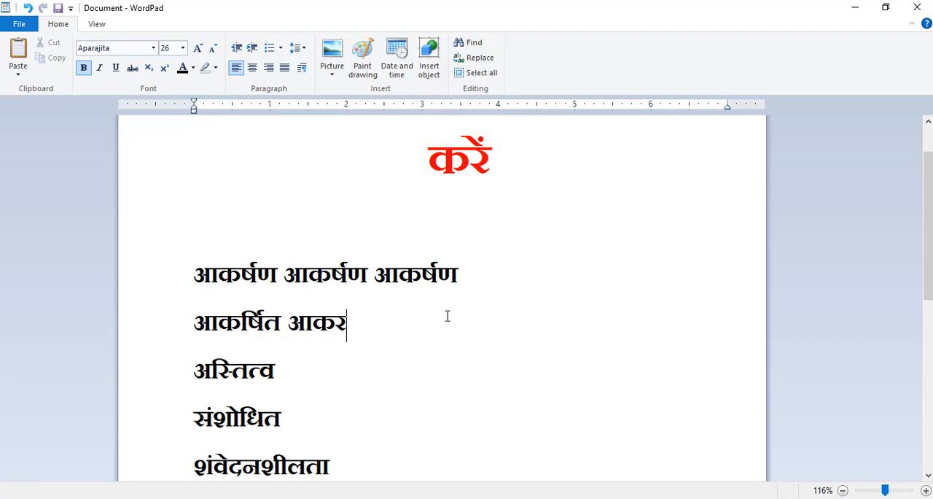
{"action": "type", "text": "्षित"}
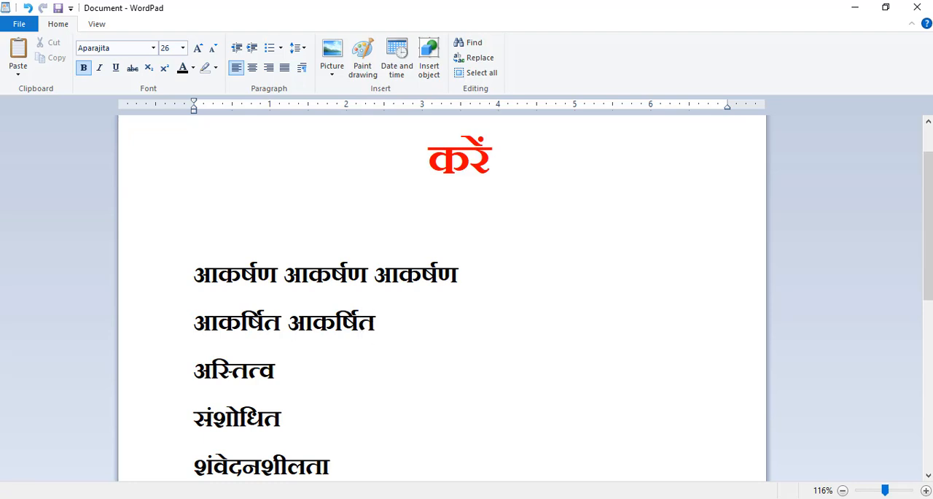
{"action": "type", "text": " आक"}
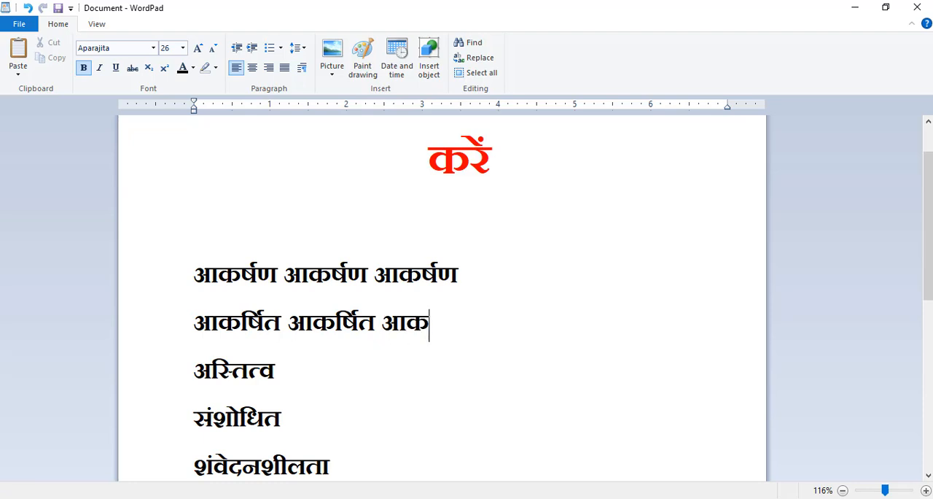
{"action": "type", "text": "र्षित"}
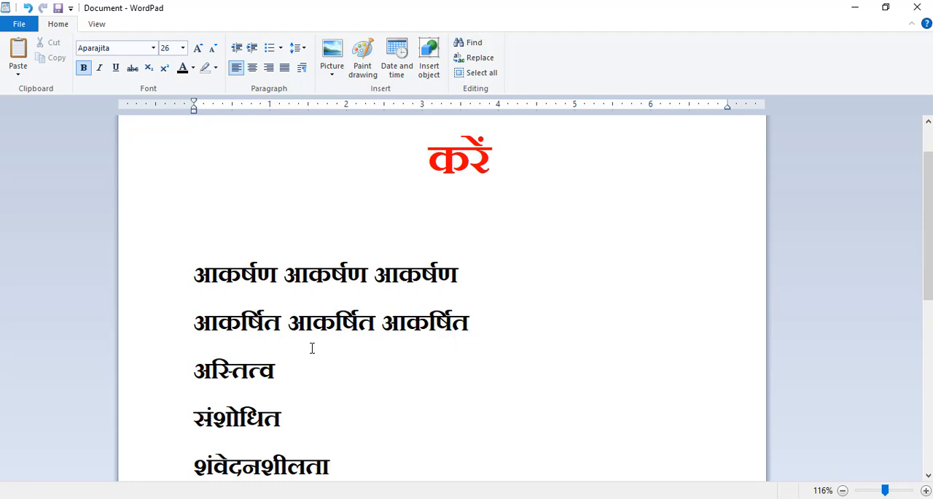
- Type the word अस्तित्व after अस्तित्व on the third line
{"action": "left_click", "coordinate": [303, 369]}
{"action": "left_click_drag", "start_coordinate": [926, 226], "coordinate": [926, 259]}
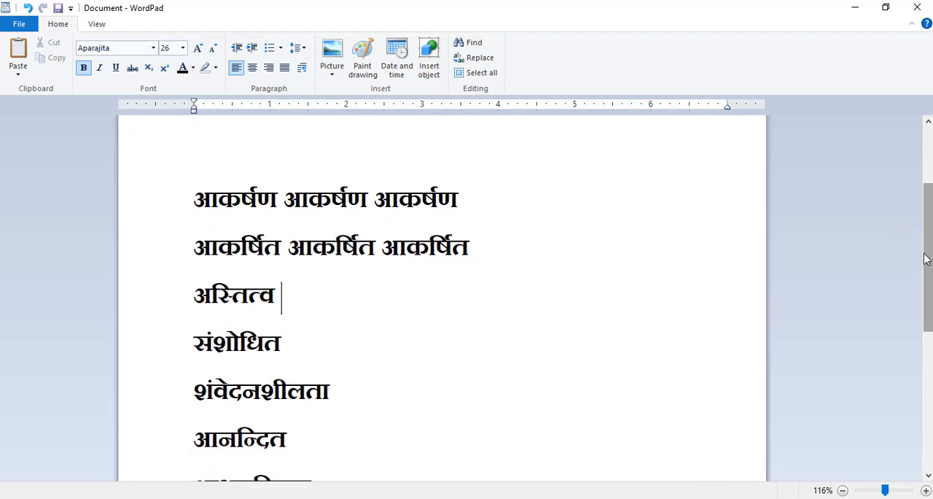
{"action": "type", "text": "अस"}
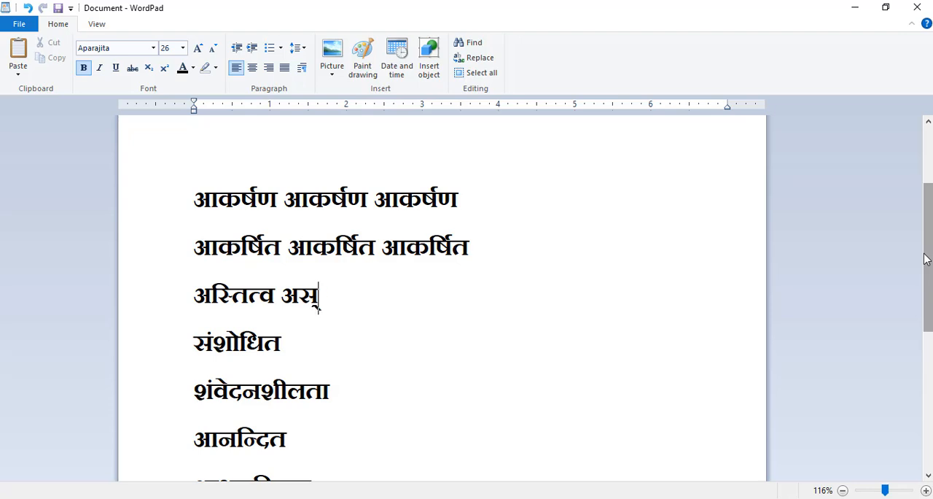
{"action": "type", "text": "्ति"}
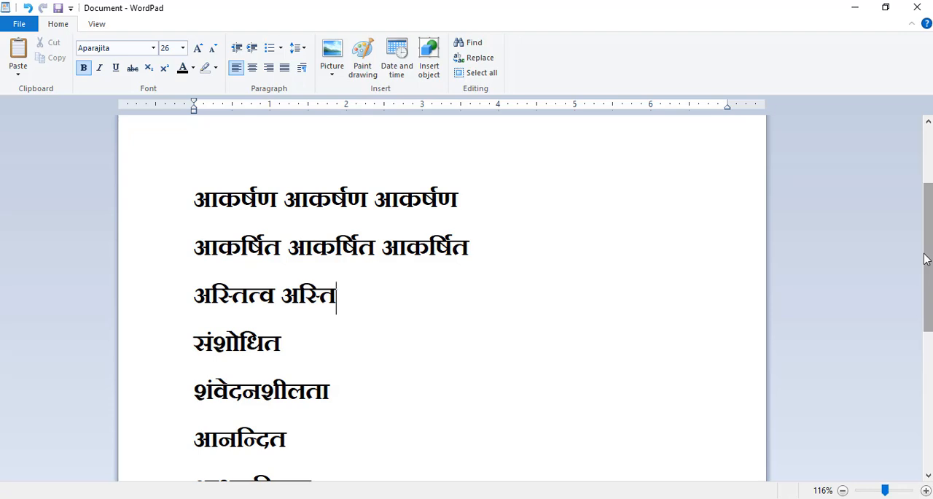
{"action": "type", "text": "त्व"}
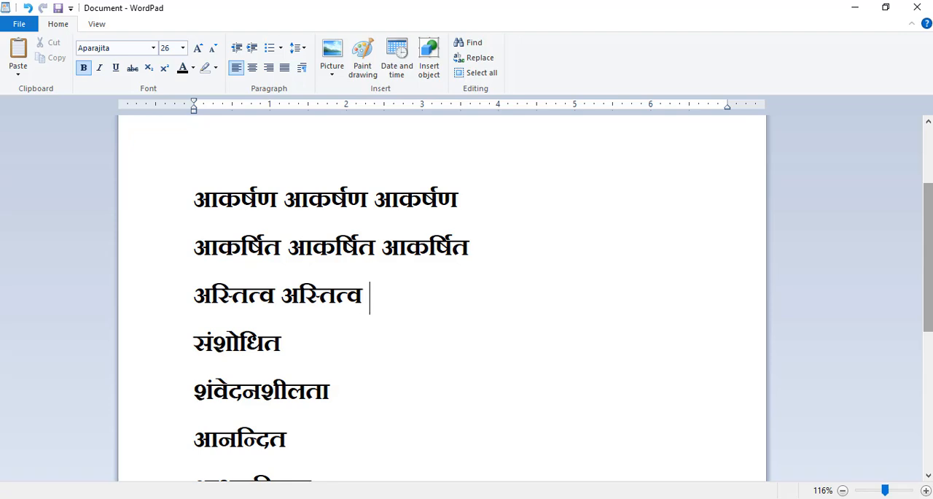
{"action": "type", "text": "  अस"}
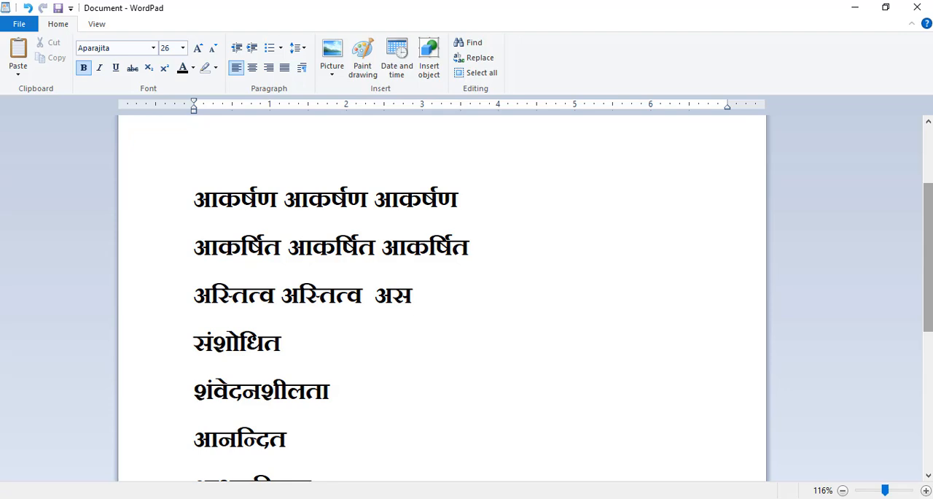
{"action": "type", "text": "्ति"}
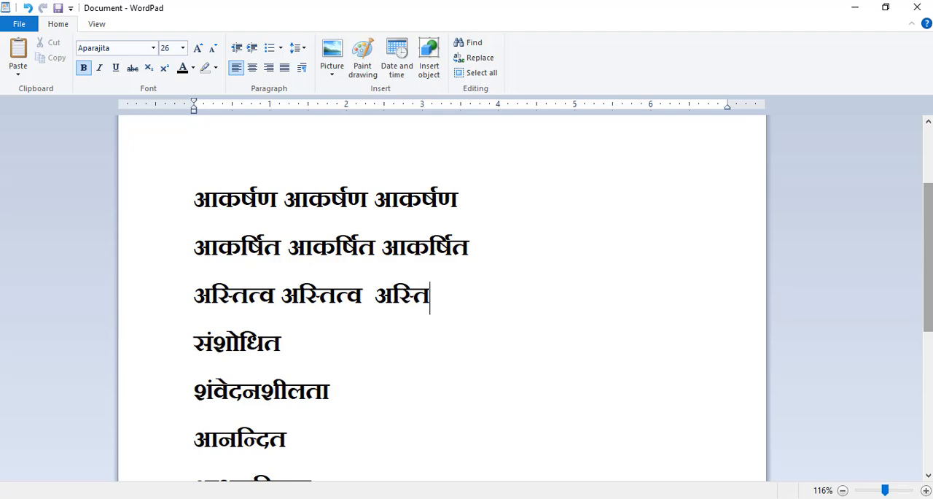
{"action": "type", "text": "त्व"}
- Add a third अस्तित्व to the line and insert a tab after its first word
{"action": "left_click", "coordinate": [282, 295]}
{"action": "key", "text": "Tab"}
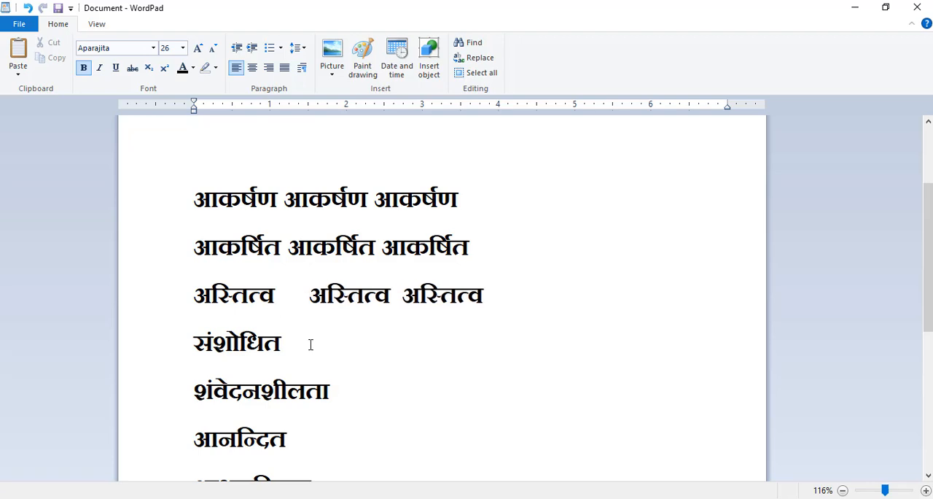
- Type the word संशोधित after a tab beside संशोधित on the fourth line
{"action": "left_click", "coordinate": [311, 339]}
{"action": "type", "text": "संशोध"}
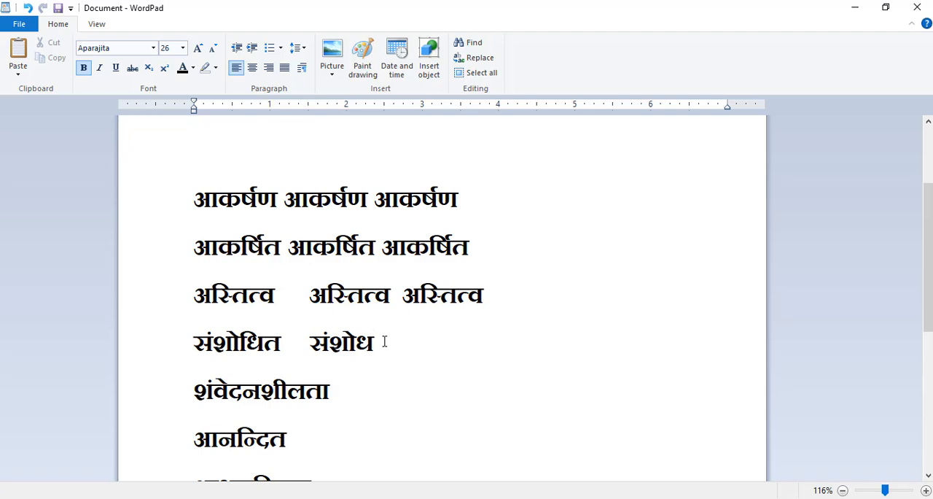
{"action": "type", "text": "ित श"}
- Add a third संशोधित to the fourth line, separated by a space
{"action": "key", "text": "BackSpace"}
{"action": "type", "text": "सम"}
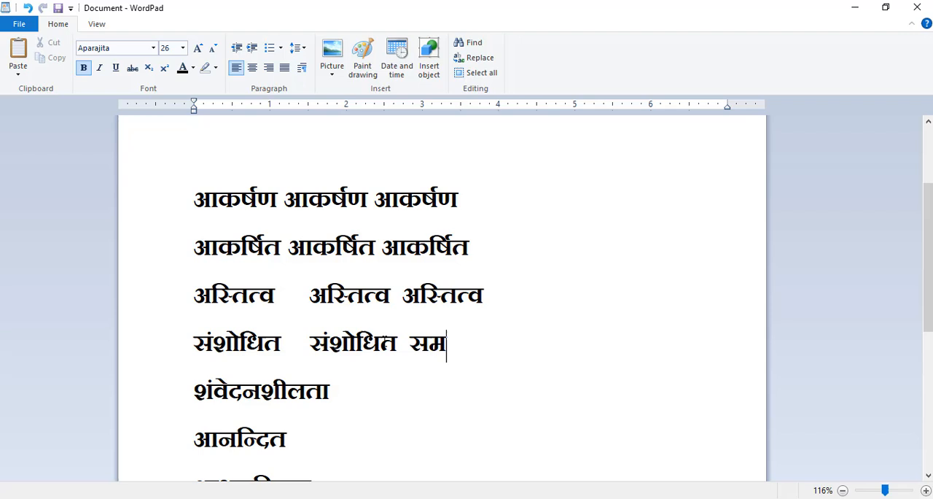
{"action": "key", "text": "BackSpace"}
{"action": "type", "text": "शे"}
{"action": "key", "text": "BackSpace"}
{"action": "type", "text": "ो"}
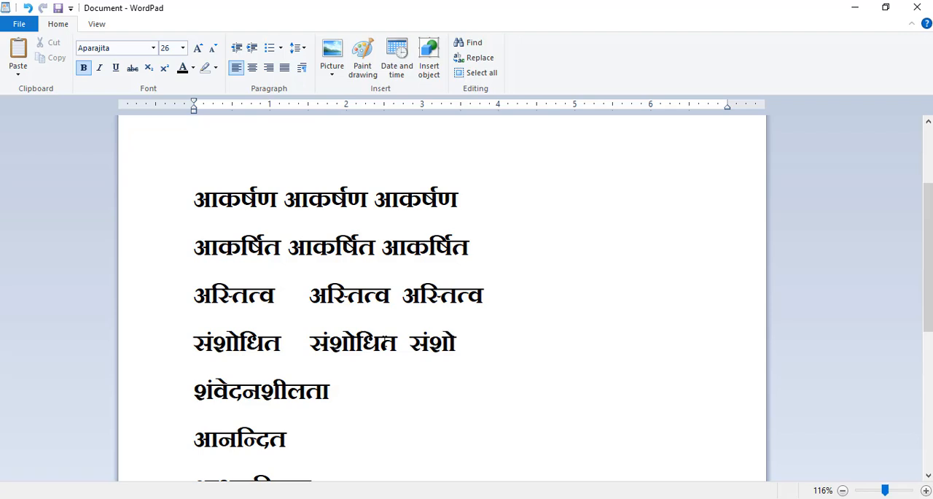
{"action": "type", "text": "धित"}
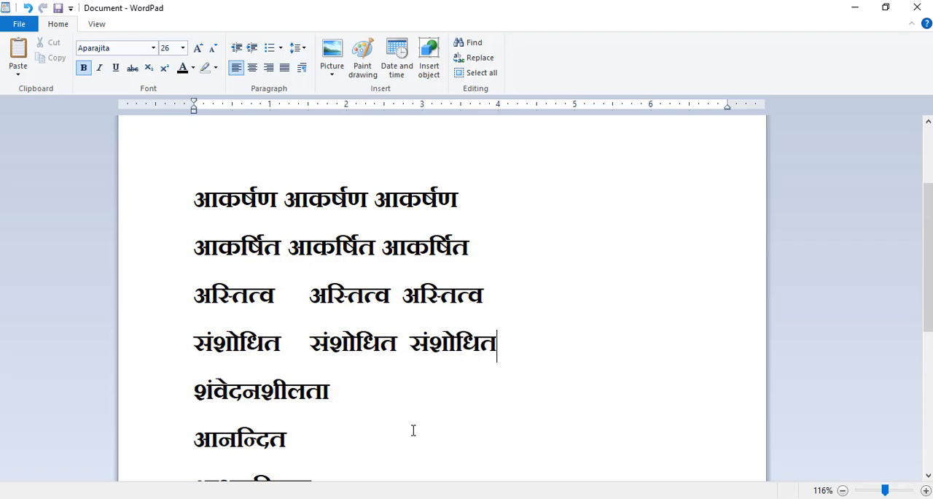
- Type the word संवेदनशीलता beside शंवेदनशीलता on the fifth line
{"action": "left_click", "coordinate": [412, 387]}
{"action": "type", "text": "श"}
{"action": "key", "text": "BackSpace"}
{"action": "type", "text": "संवेद"}
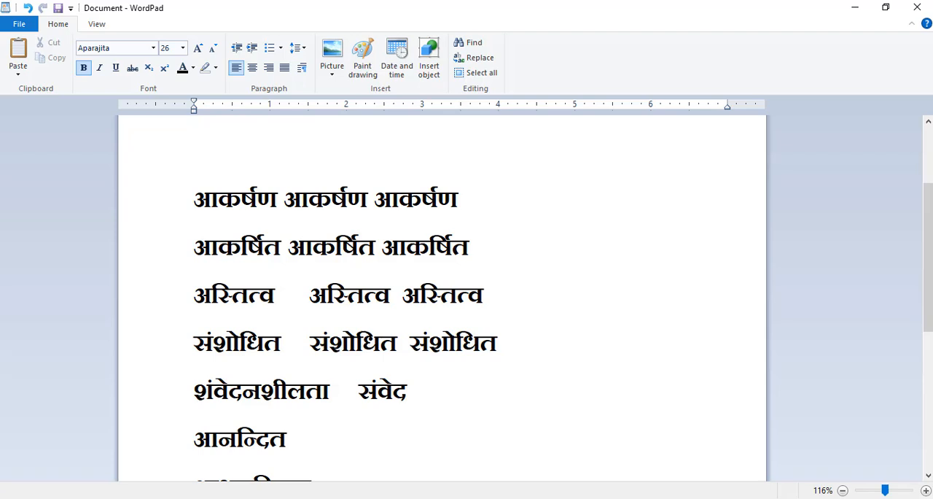
{"action": "key", "text": "BackSpace"}
{"action": "type", "text": "न"}
{"action": "key", "text": "BackSpace"}
{"action": "type", "text": "दनश"}
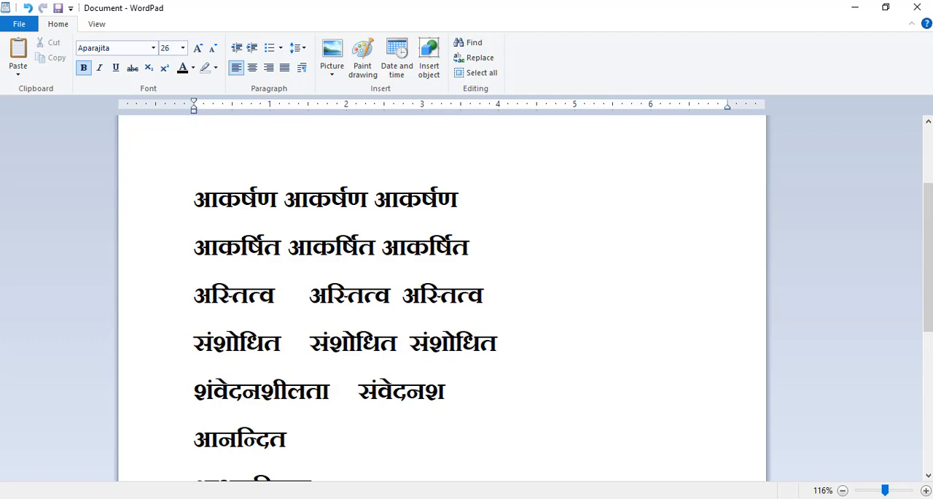
{"action": "type", "text": "ीलत"}
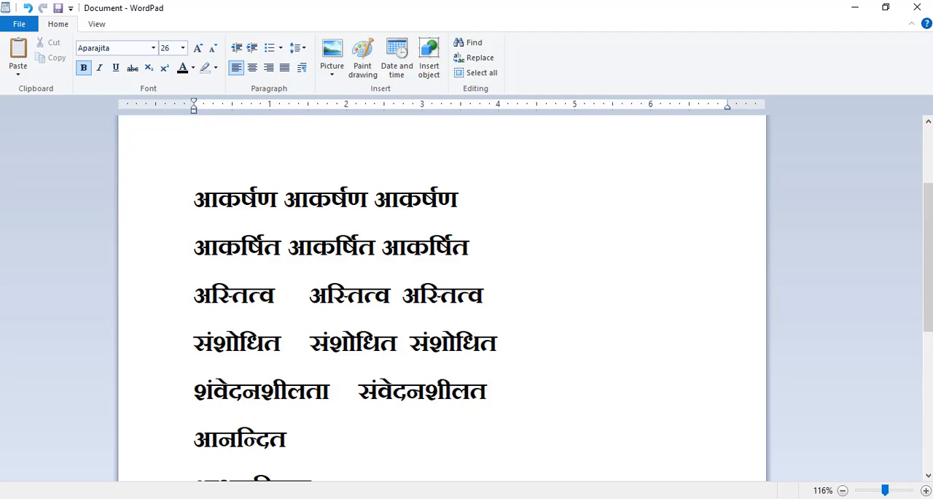
{"action": "type", "text": "ा शं"}
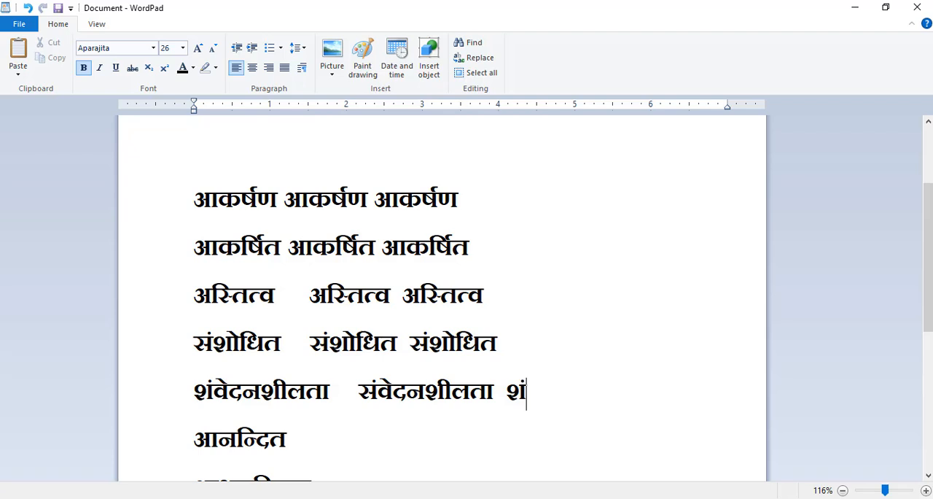
{"action": "type", "text": "वेद"}
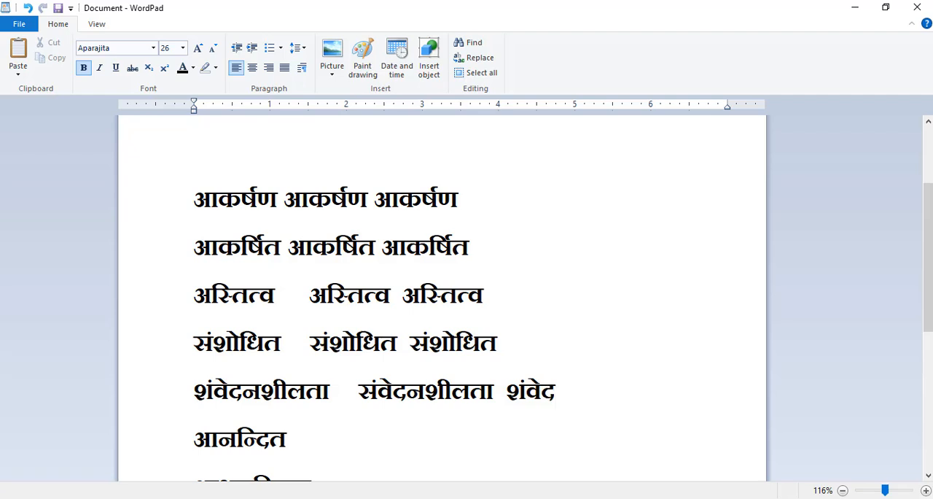
{"action": "type", "text": "नशी"}
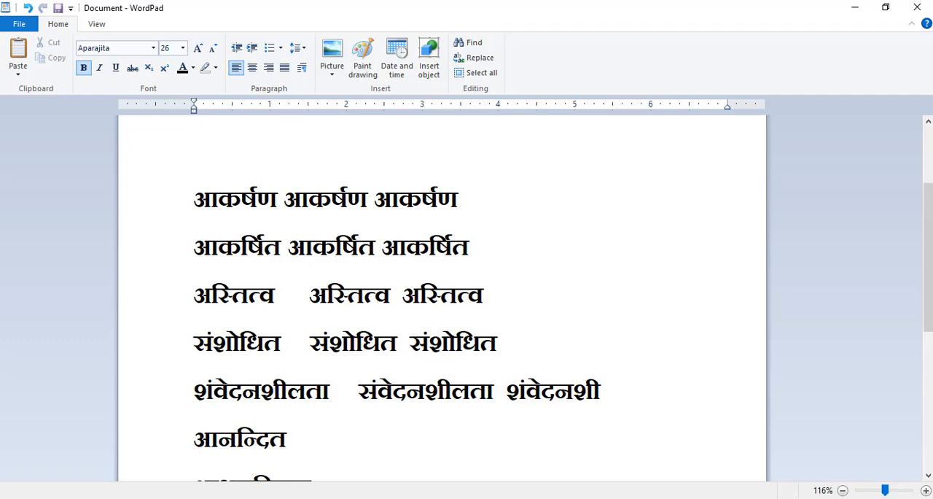
{"action": "type", "text": "लता"}
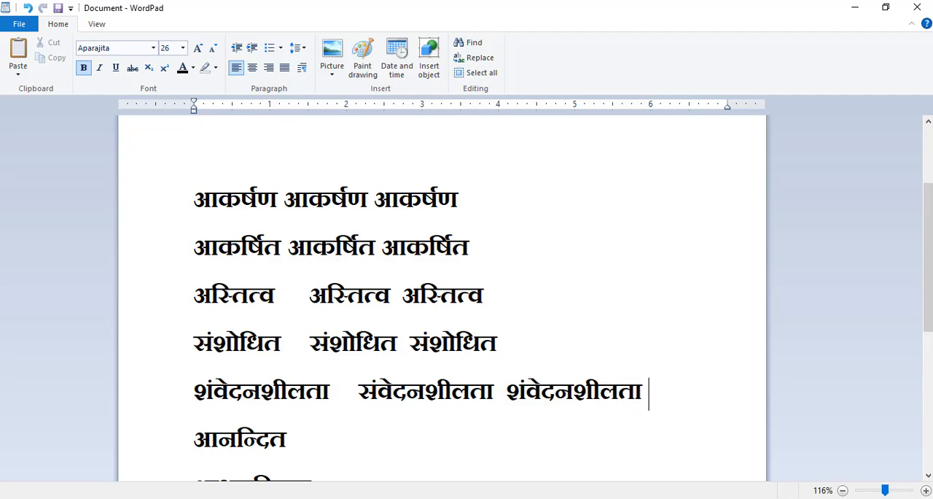
- Type the word आनन्दित after a tab beside आनन्दित on the sixth line
{"action": "left_click", "coordinate": [410, 435]}
{"action": "left_click_drag", "start_coordinate": [924, 283], "coordinate": [924, 316]}
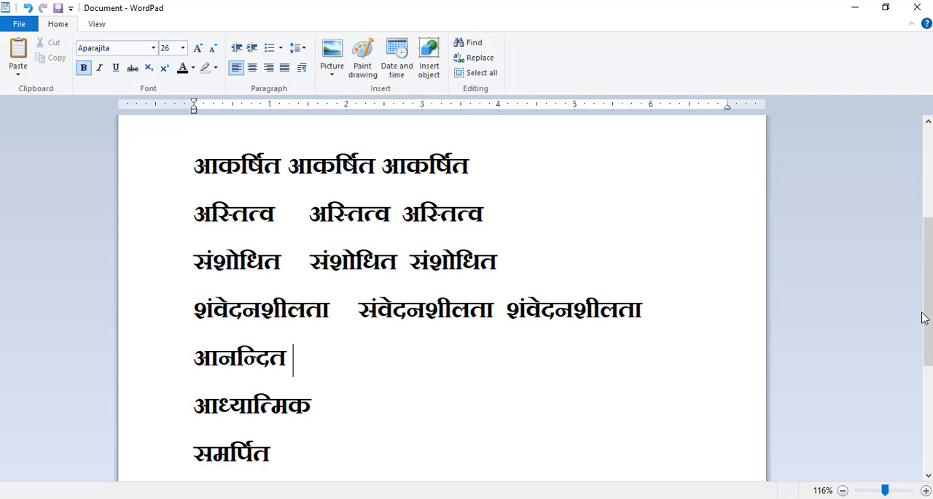
{"action": "type", "text": "आन"}
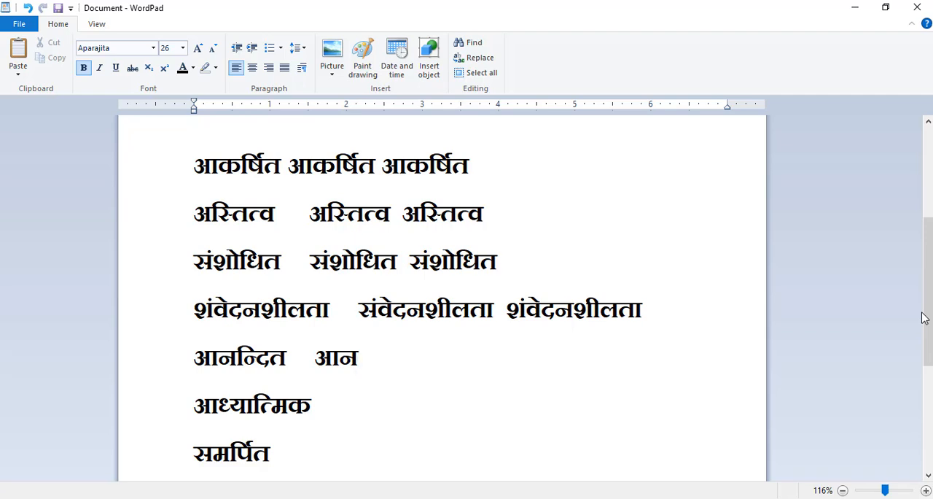
{"action": "type", "text": "न्दि"}
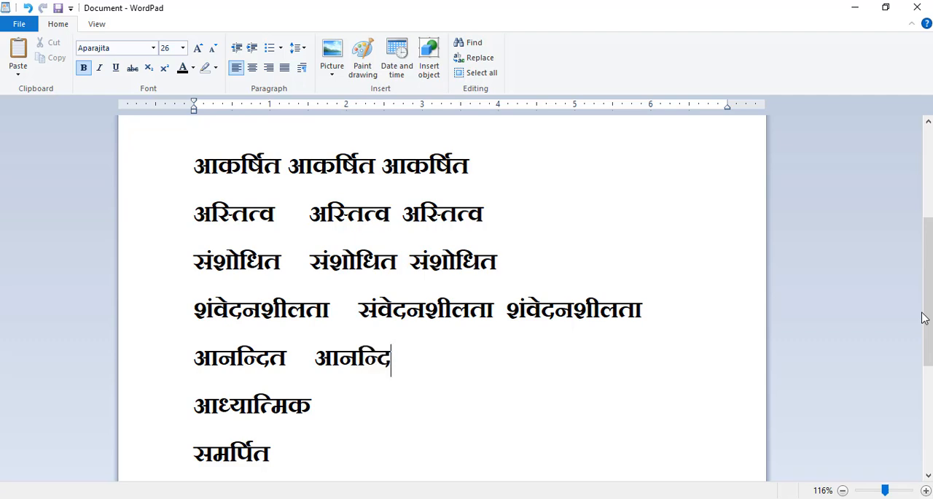
{"action": "type", "text": "त  आ"}
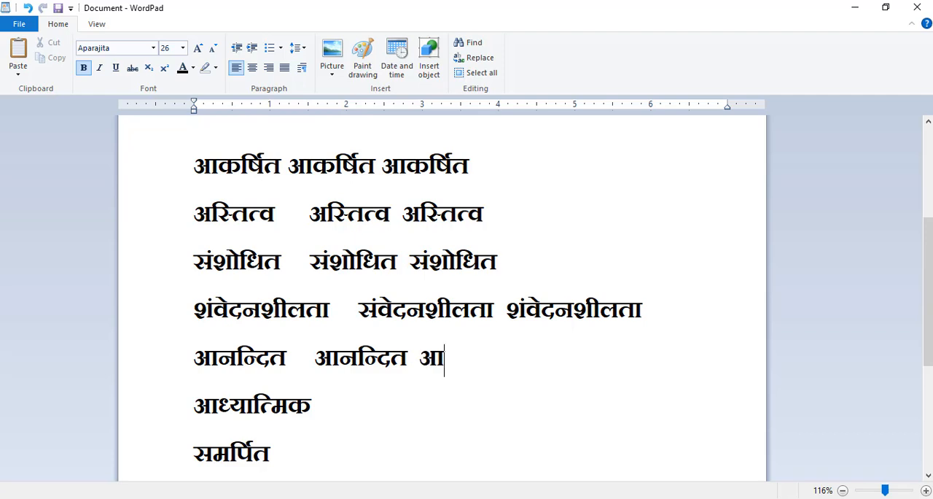
{"action": "type", "text": "नन्"}
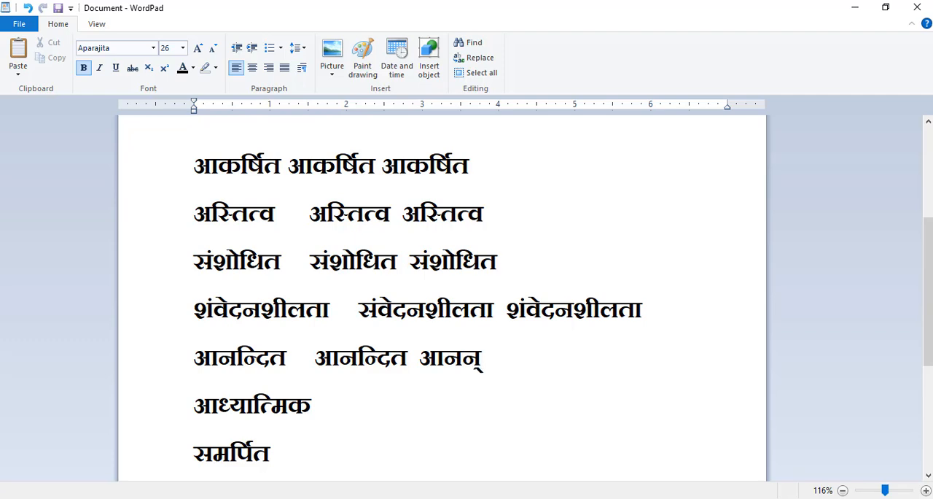
{"action": "type", "text": "दि"}
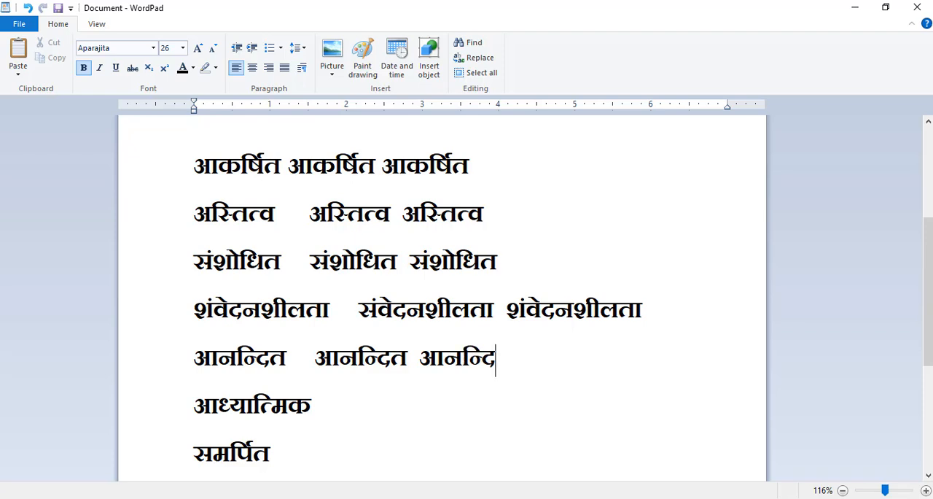
{"action": "type", "text": "त"}
- Type the word आध्यात्मिक beside आध्यात्मिक on the seventh line
{"action": "key", "text": "ctrl+Left"}
{"action": "key", "text": "ctrl+Left"}
{"action": "left_click", "coordinate": [360, 404]}
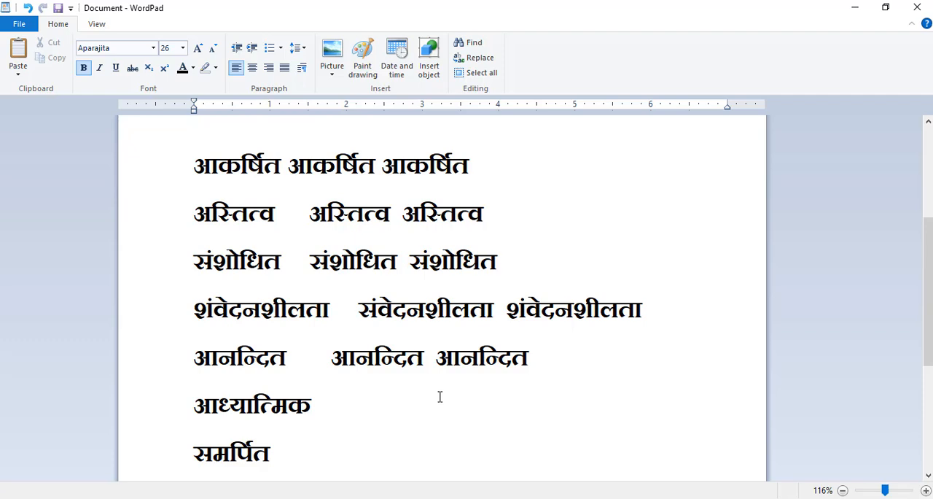
{"action": "type", "text": "आध"}
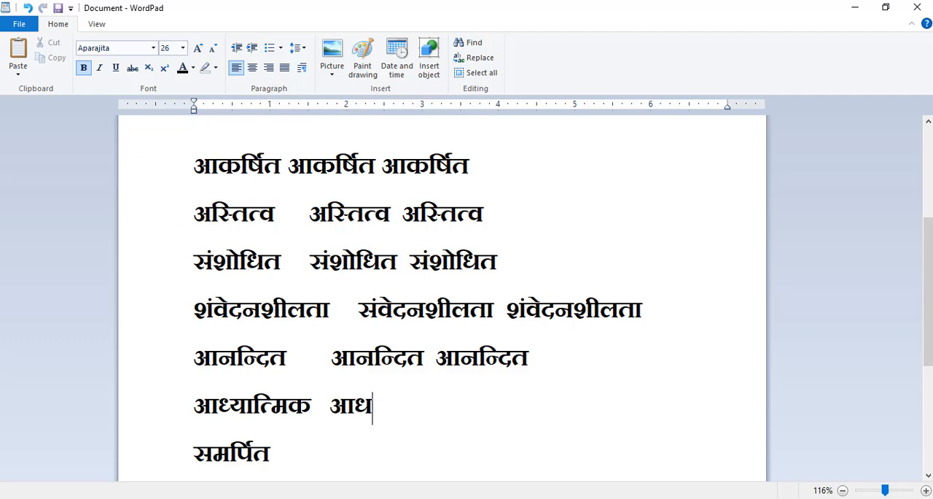
{"action": "type", "text": "्यात्"}
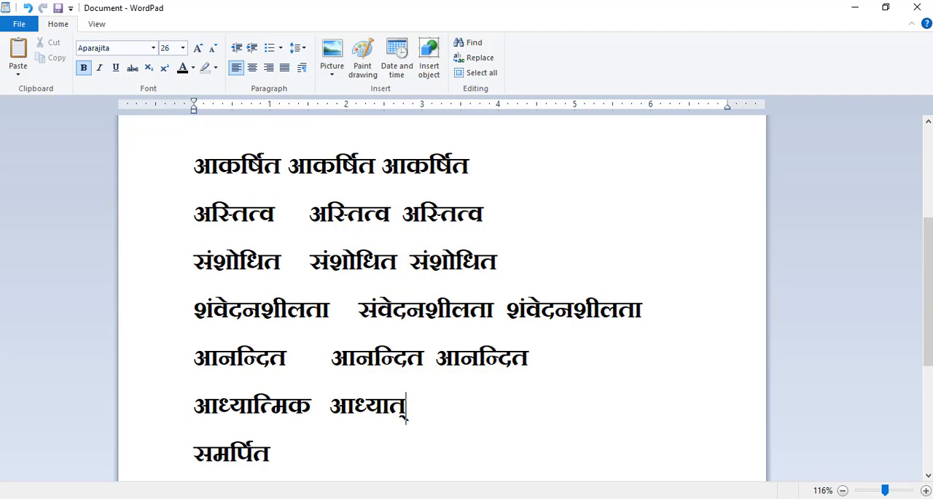
{"action": "type", "text": "मि"}
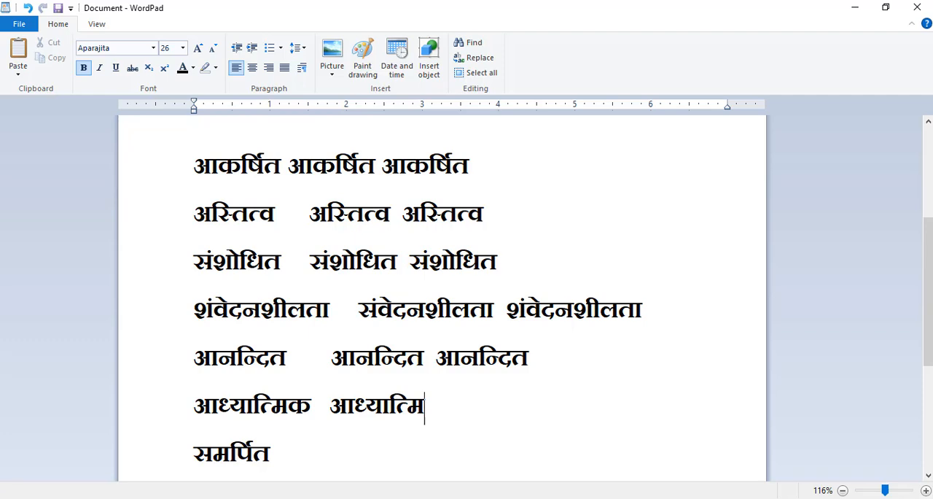
{"action": "type", "text": "क   आ"}
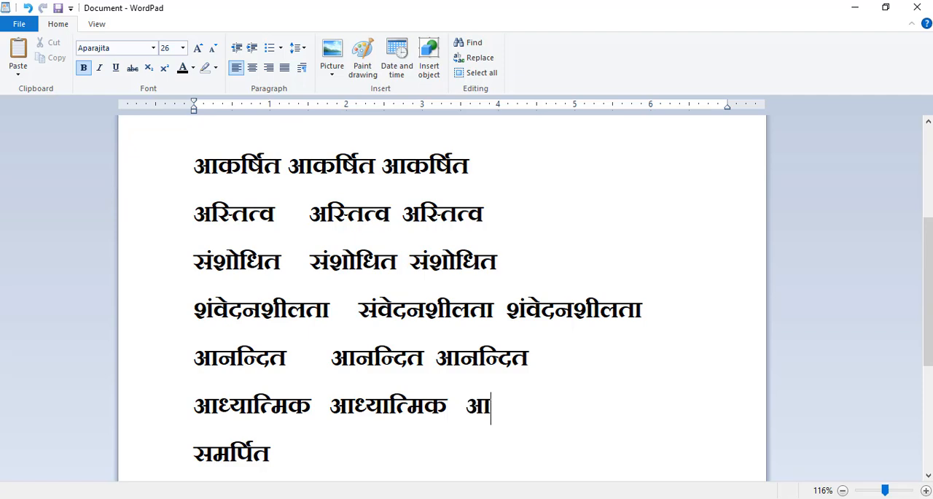
{"action": "type", "text": "ध्य"}
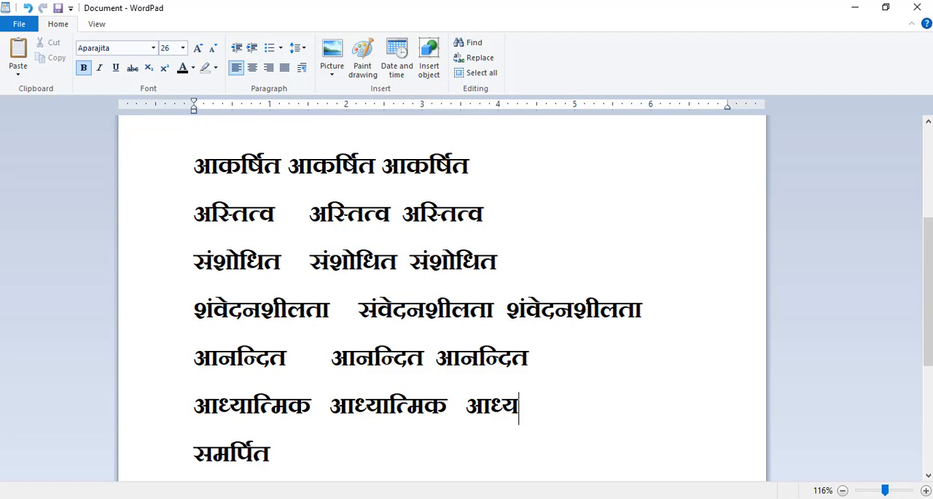
{"action": "type", "text": "ात्म"}
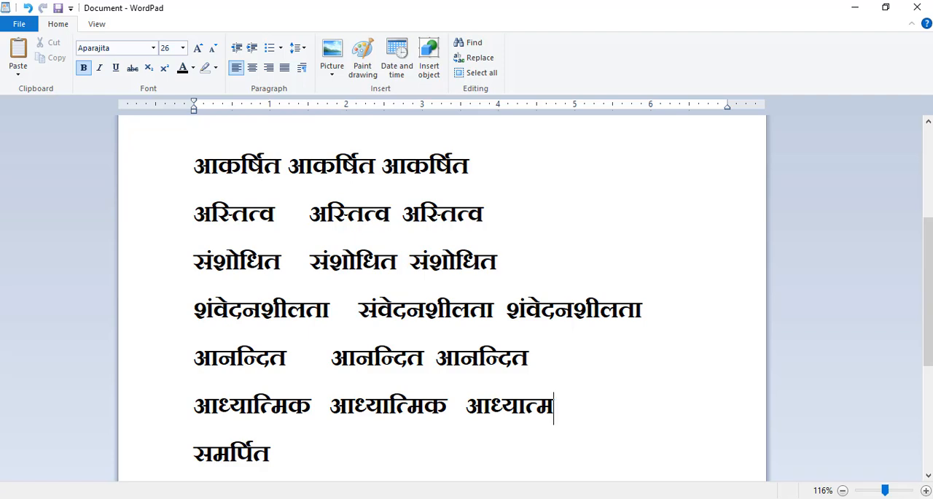
{"action": "type", "text": "्"}
- Add a third आध्यात्मिक to the seventh line, correcting the half-letter before the final syllable
{"action": "key", "text": "BackSpace"}
{"action": "type", "text": "िक"}
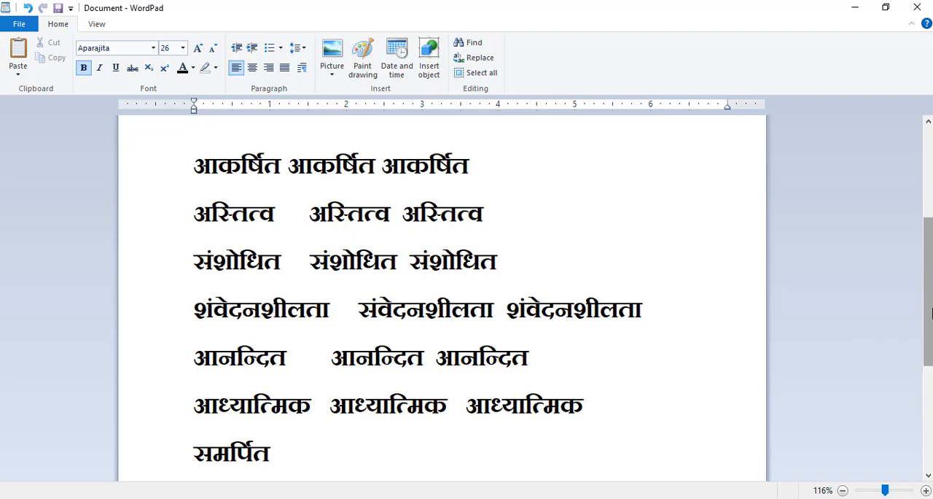
- Type the word समर्पित beside समर्पित on the eighth line
{"action": "left_click_drag", "start_coordinate": [927, 328], "coordinate": [927, 374]}
{"action": "left_click", "coordinate": [428, 319]}
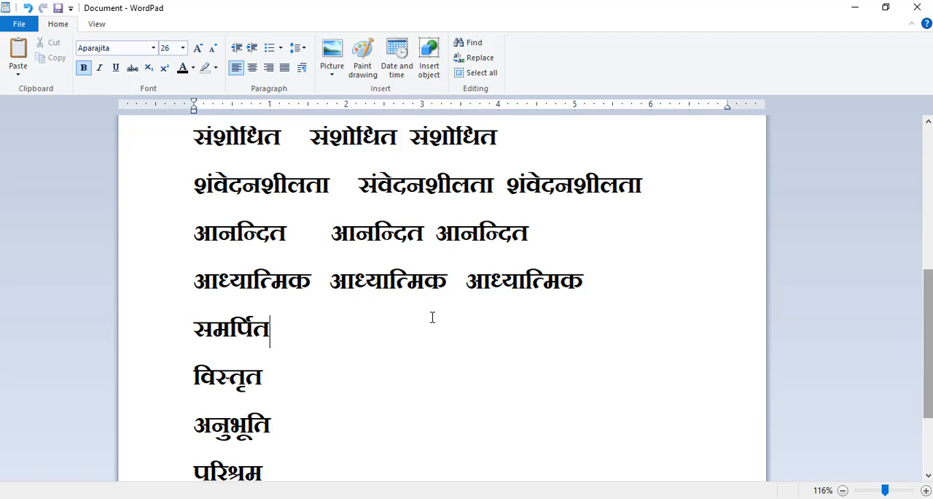
{"action": "type", "text": "सम"}
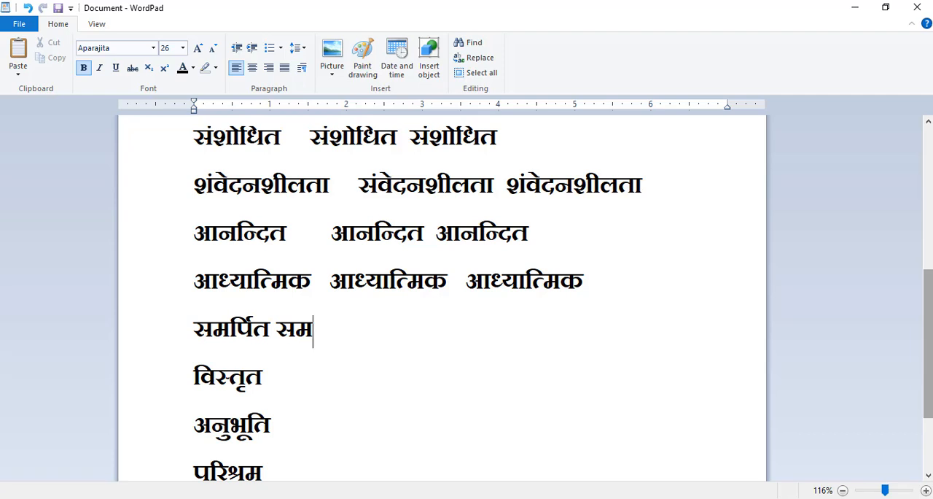
{"action": "type", "text": "र्पि"}
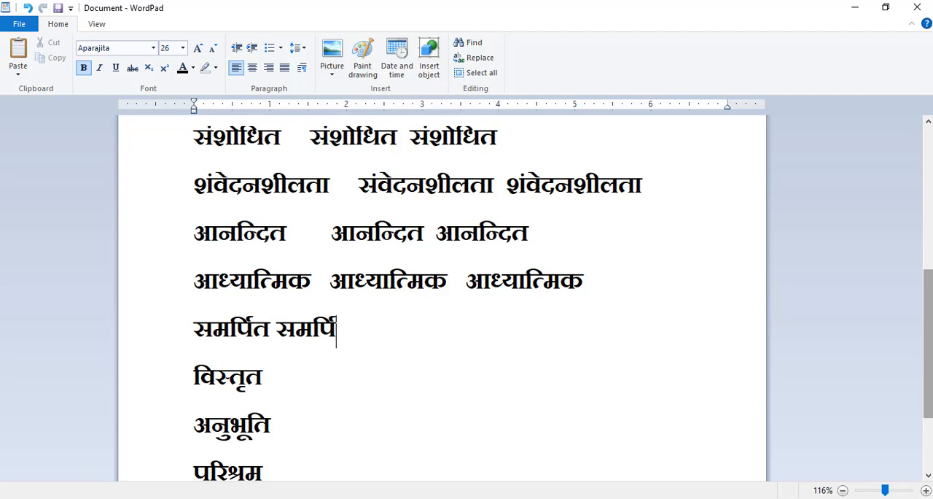
{"action": "type", "text": "त       स"}
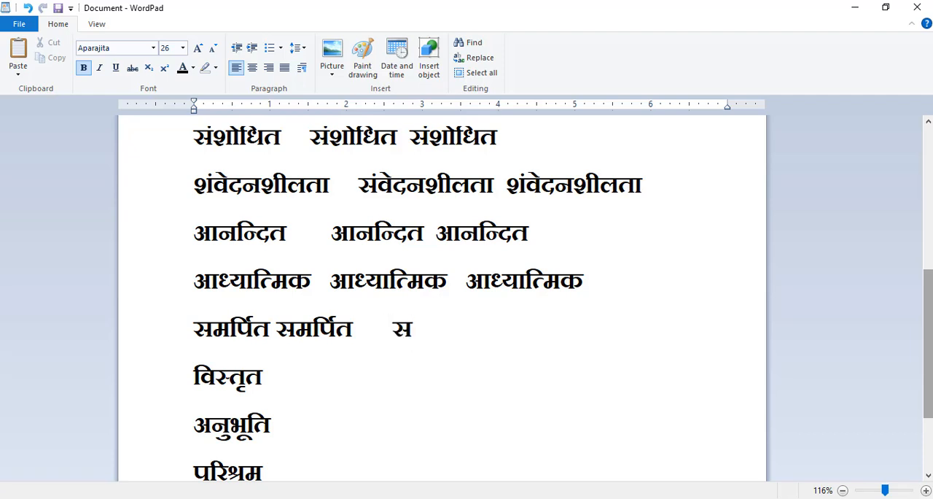
{"action": "type", "text": "मर्पि"}
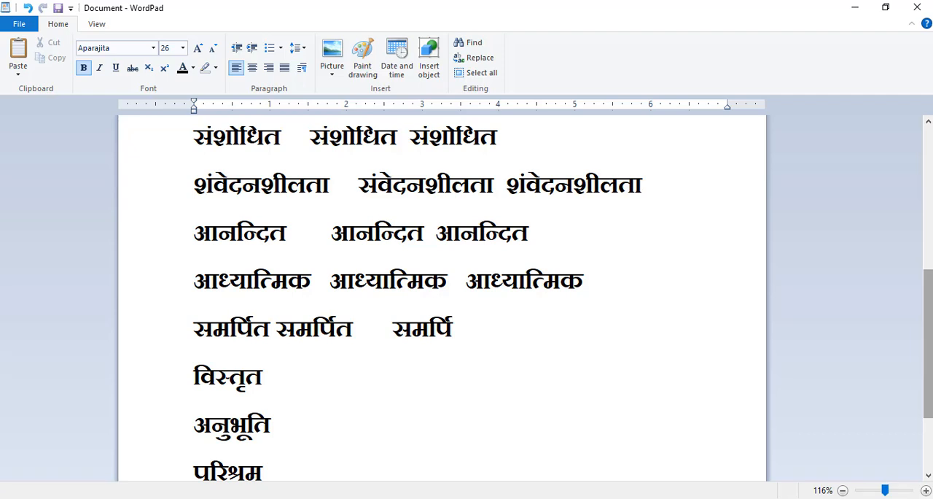
{"action": "type", "text": "त"}
- Add a third समर्पित to the eighth line after several spaces
{"action": "left_click", "coordinate": [277, 321]}
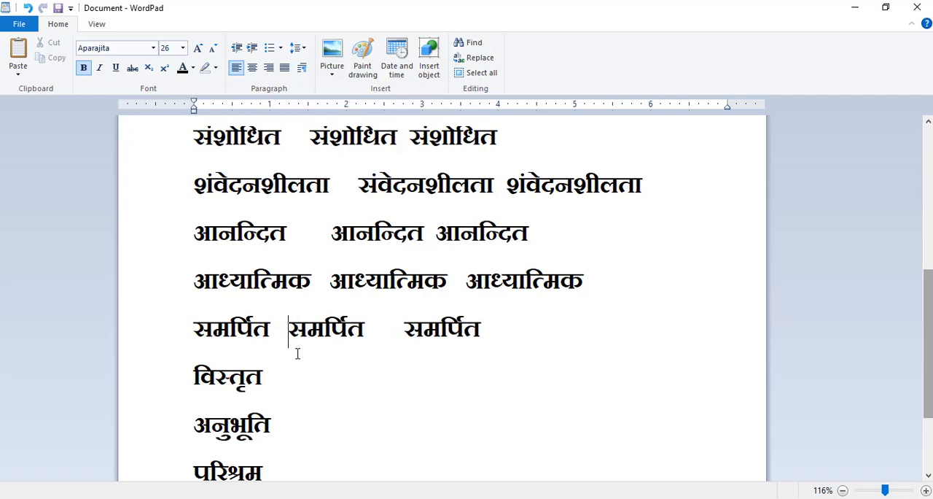
- Type the word विस्तृत beside विस्तृत on the ninth line
{"action": "left_click", "coordinate": [319, 372]}
{"action": "type", "text": "वि"}
{"action": "type", "text": "स्तृ"}
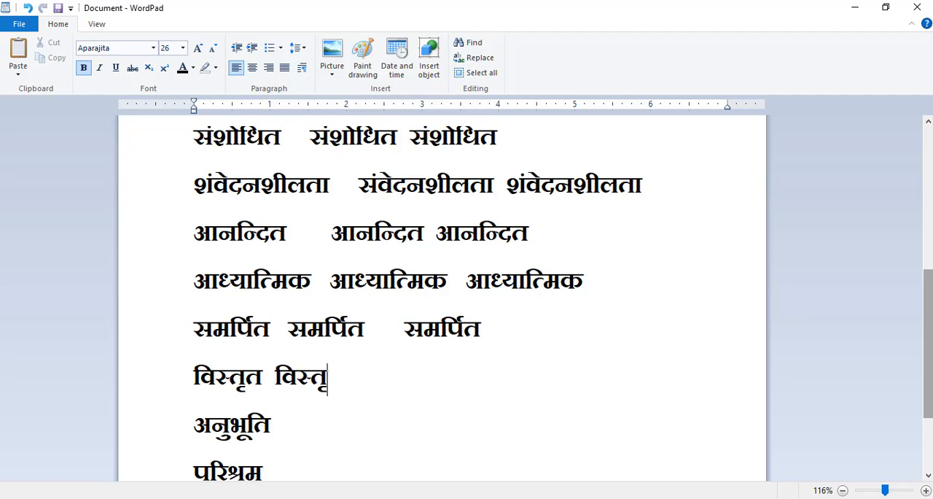
{"action": "type", "text": "त   वि"}
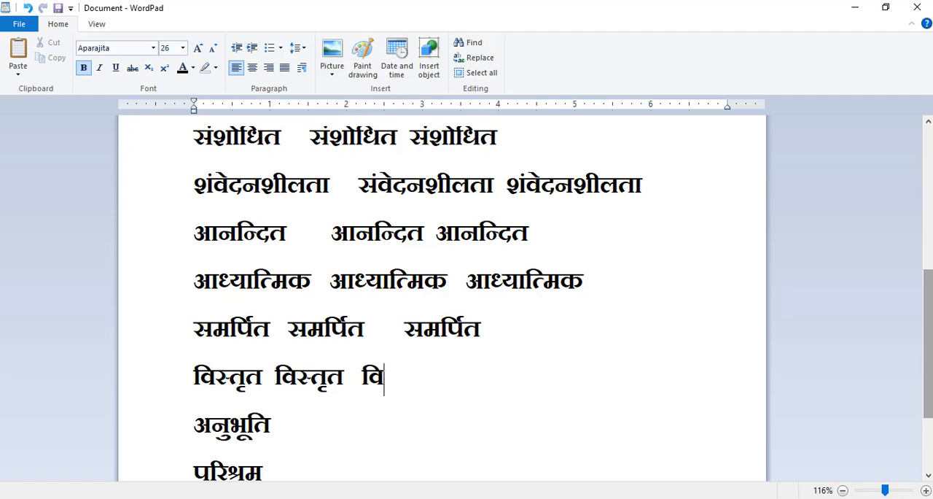
{"action": "type", "text": "स्तृत"}
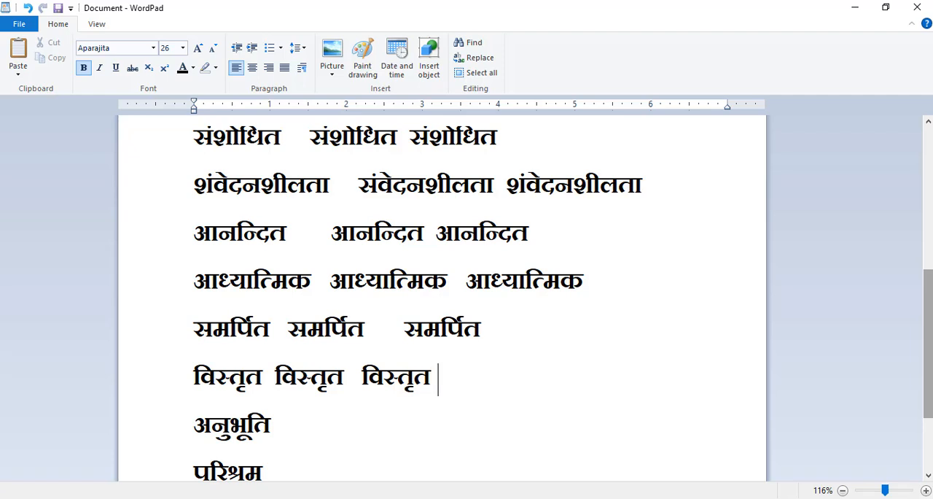
- Type the word अनुभूति beside अनुभूति on the tenth line
{"action": "left_click", "coordinate": [328, 431]}
{"action": "left_click_drag", "start_coordinate": [929, 309], "coordinate": [929, 380]}
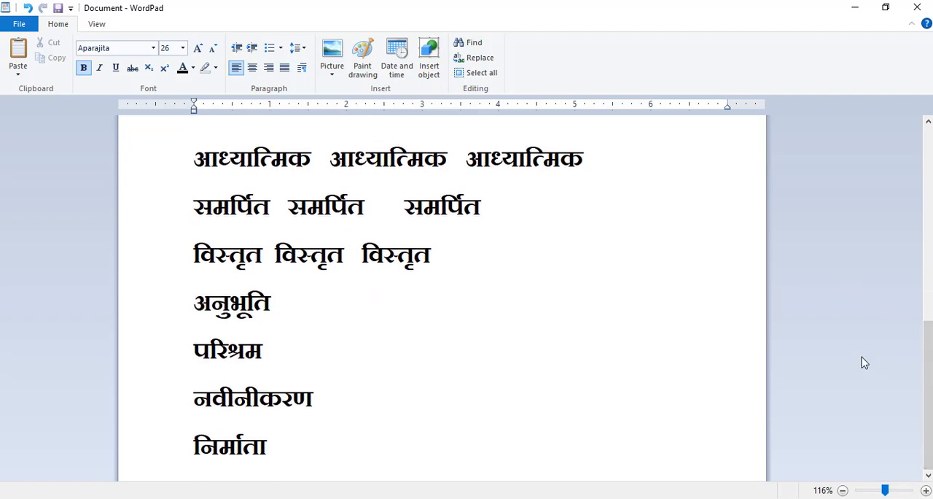
{"action": "type", "text": "अनु"}
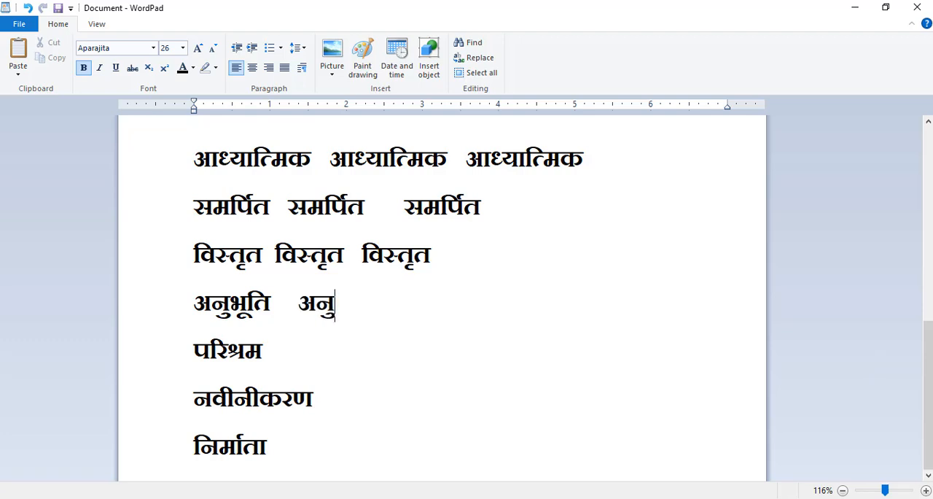
{"action": "type", "text": "भूत"}
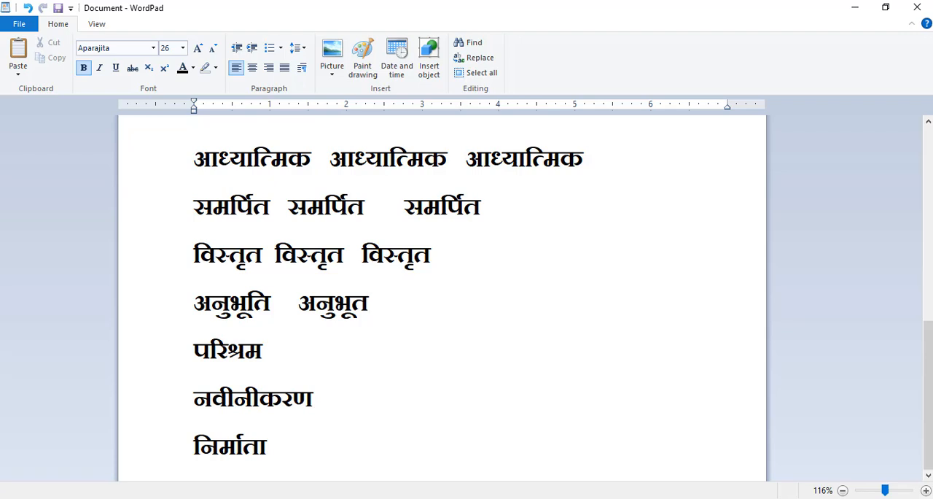
{"action": "type", "text": "ि"}
{"action": "key", "text": "BackSpace"}
{"action": "type", "text": "ि अ"}
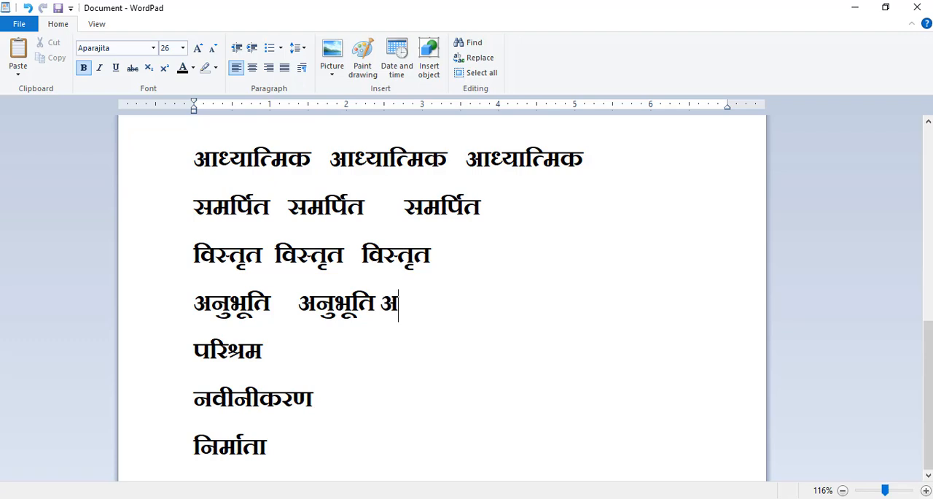
{"action": "type", "text": "नुभूति"}
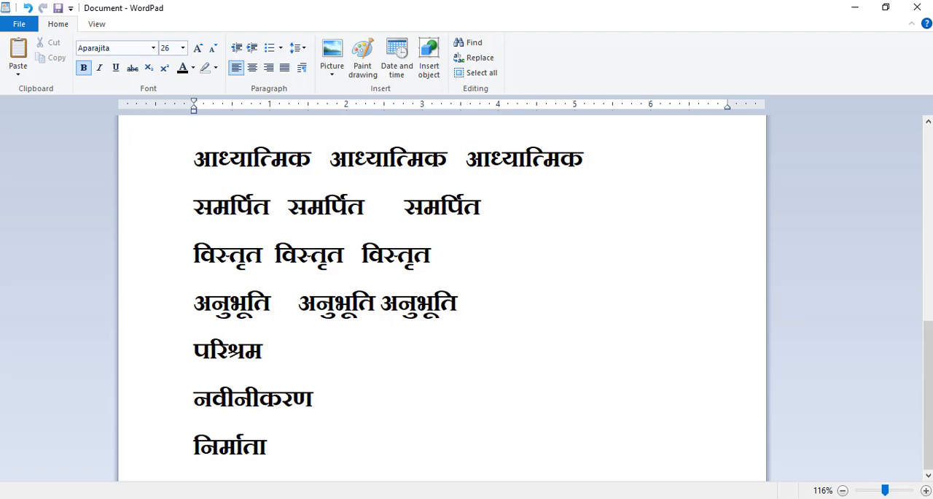
- Type the word परिश्रम beside परिश्रम on the eleventh line, fixing a wrong final letter
{"action": "left_click", "coordinate": [396, 350]}
{"action": "type", "text": "परिश"}
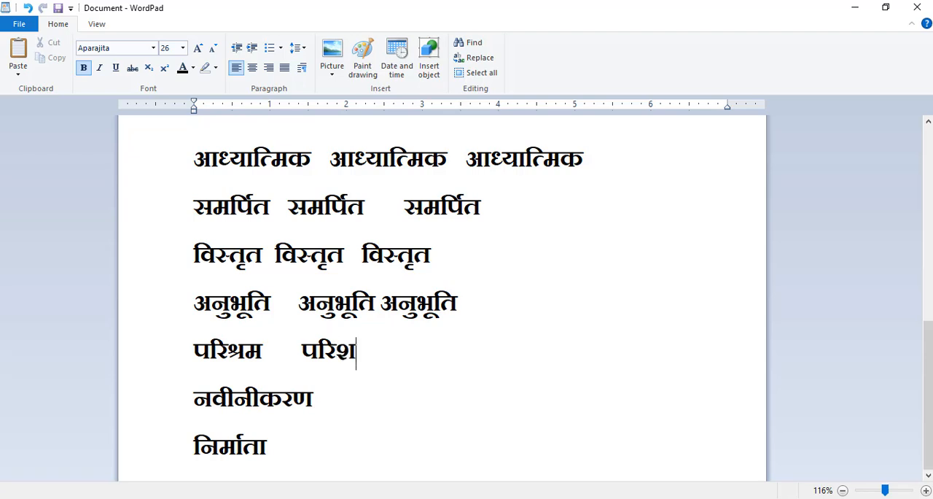
{"action": "type", "text": "्रण"}
{"action": "key", "text": "BackSpace"}
{"action": "type", "text": "म"}
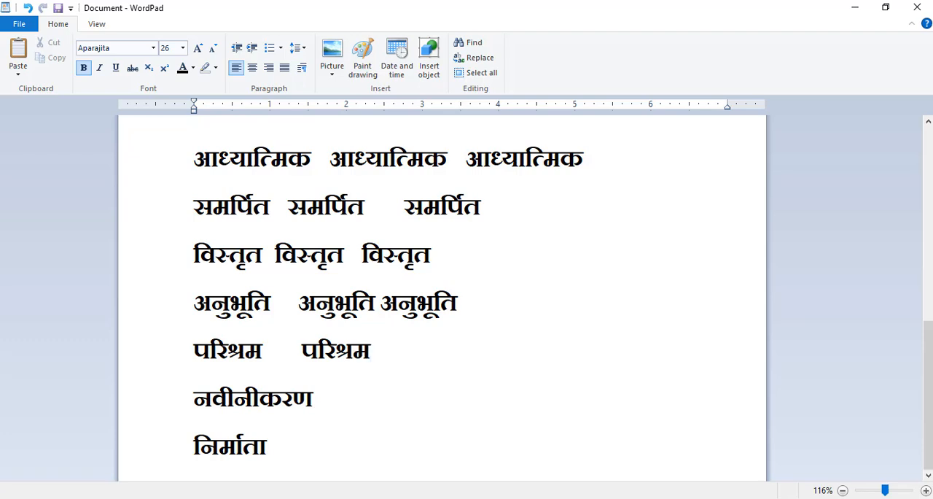
{"action": "type", "text": " परि"}
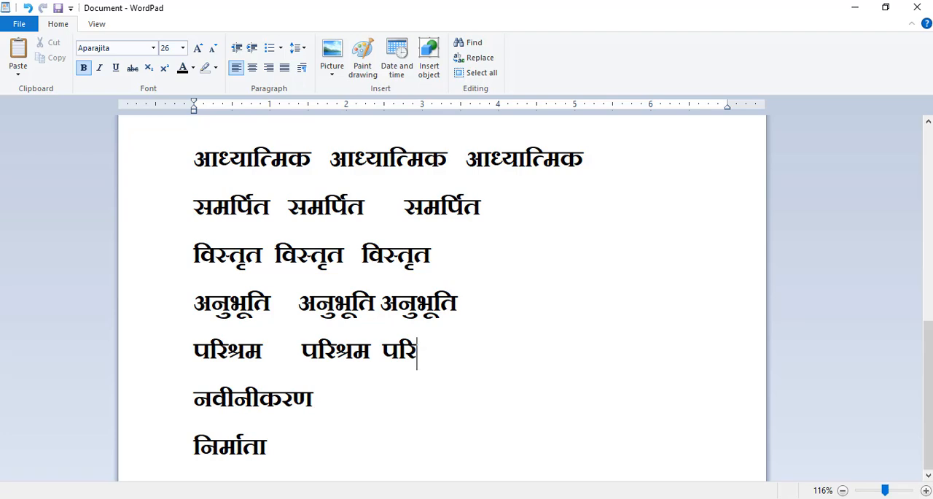
{"action": "type", "text": "श्रम"}
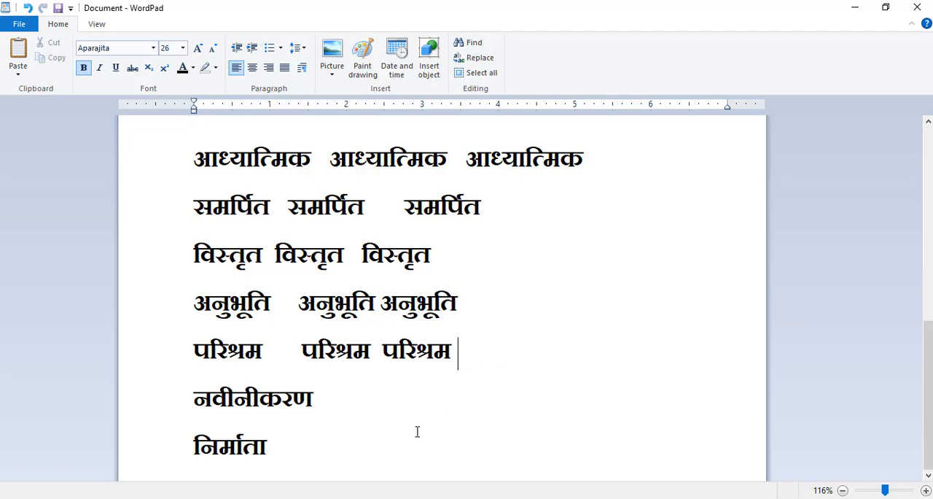
- Type the word नवीनीकरण beside नवीनीकरण on the twelfth line
{"action": "left_click", "coordinate": [414, 403]}
{"action": "type", "text": "नवी"}
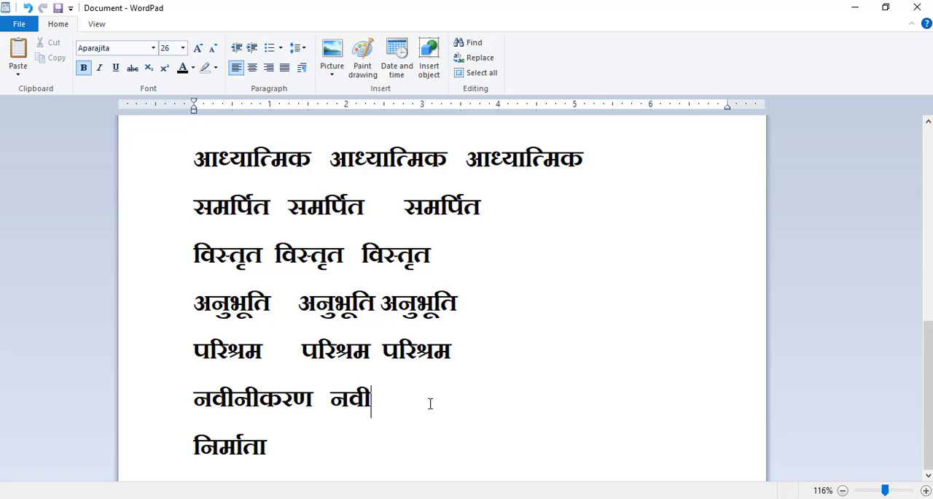
{"action": "type", "text": "नी"}
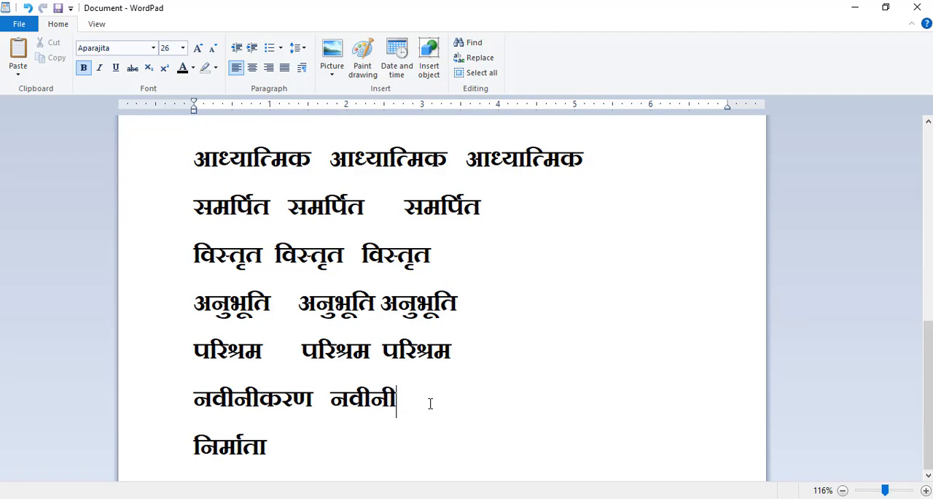
{"action": "type", "text": "करण"}
- Type the word निर्माता beside निर्माता on the thirteenth line
{"action": "left_click", "coordinate": [463, 458]}
{"action": "type", "text": "न"}
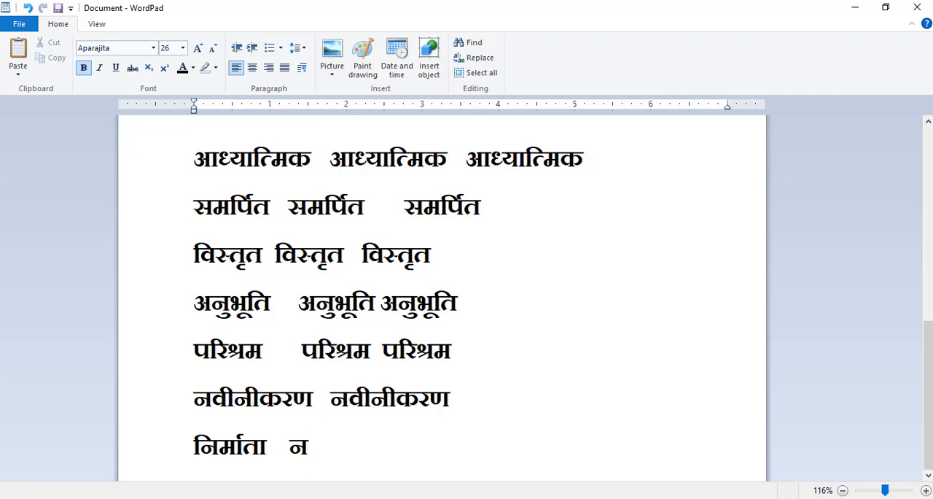
{"action": "type", "text": "िर्"}
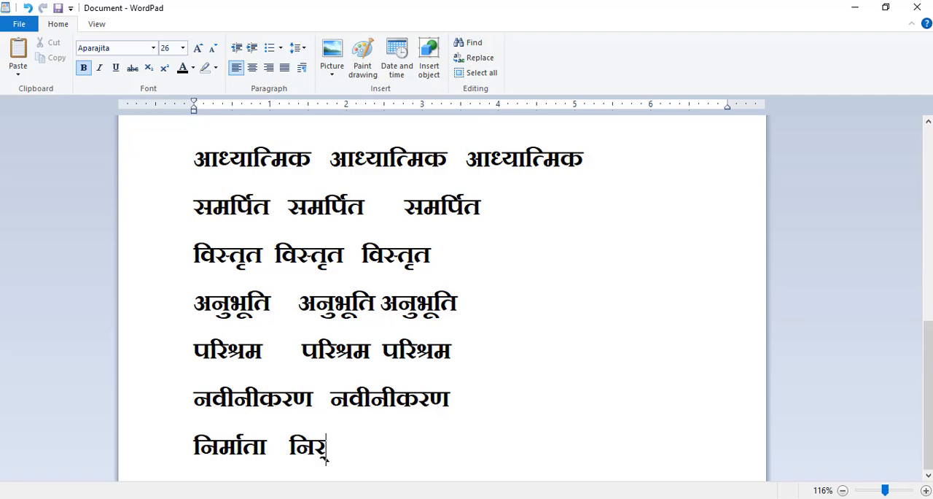
{"action": "type", "text": "माता "}
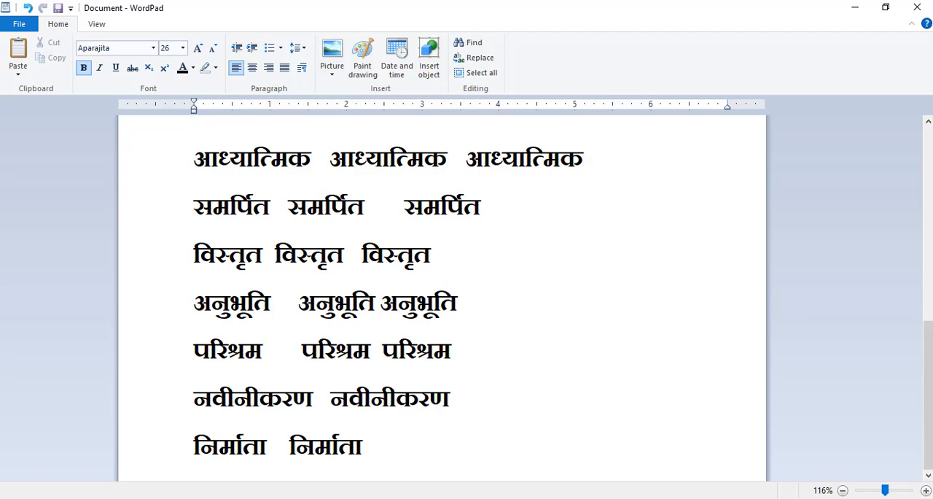
{"action": "type", "text": "निर"}
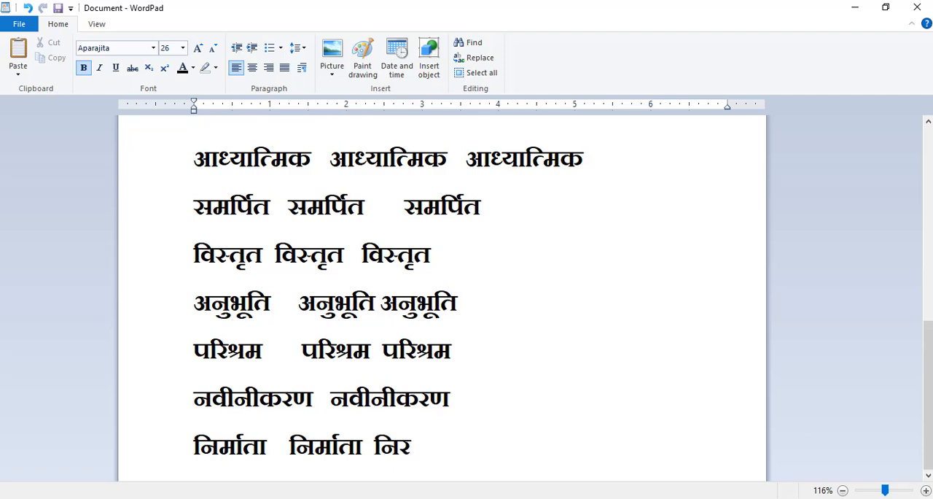
{"action": "type", "text": "्माता"}
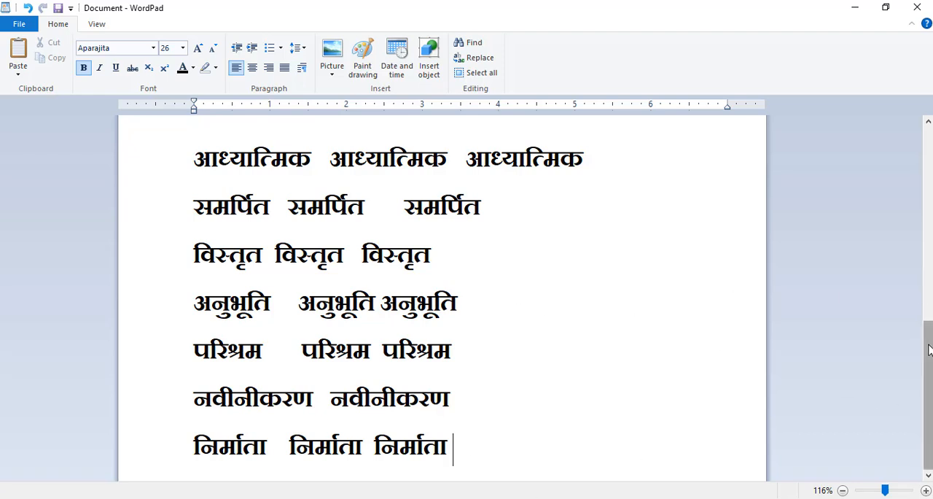
- Add a third निर्माता to the thirteenth line
{"action": "left_click_drag", "start_coordinate": [930, 343], "coordinate": [929, 130]}
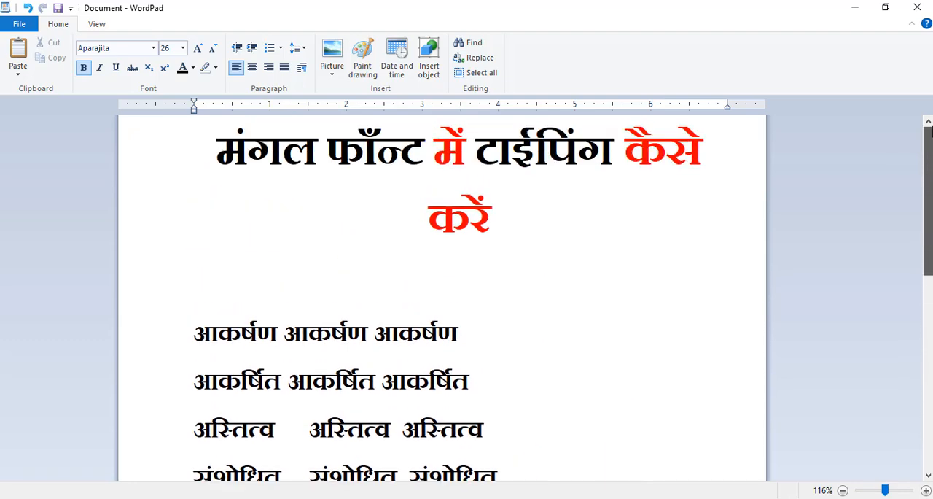